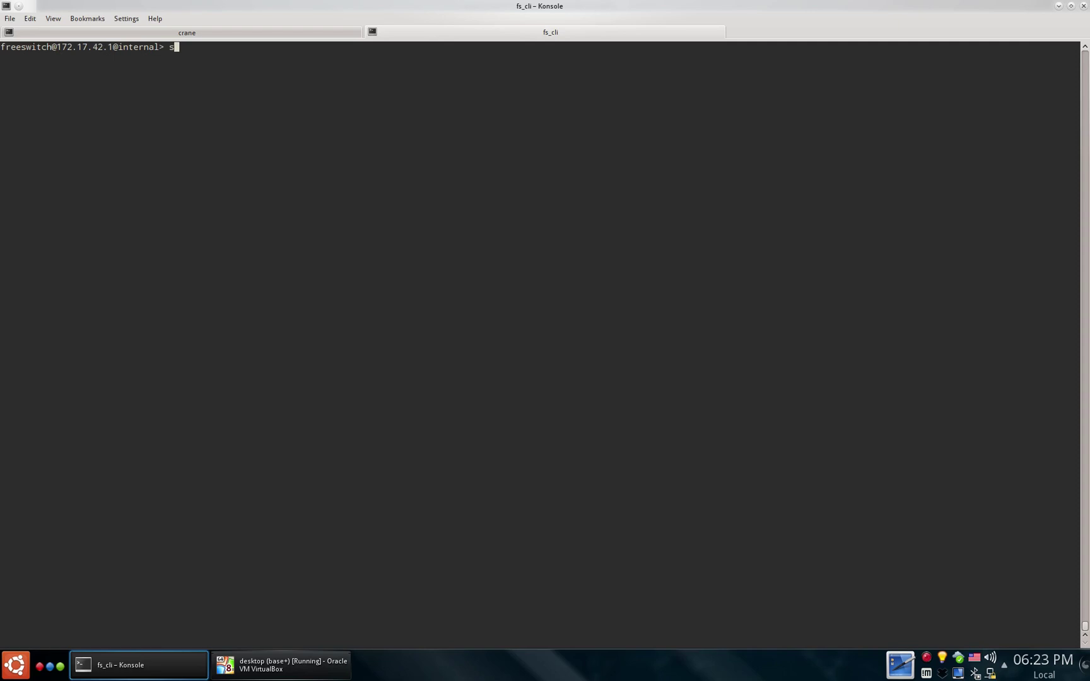
- Run 'show registrations' and 'gsm list' in fs_cli to list SIP registrations and GSM interfaces
{"action": "key", "text": "Tab"}
{"action": "key", "text": "Return"}
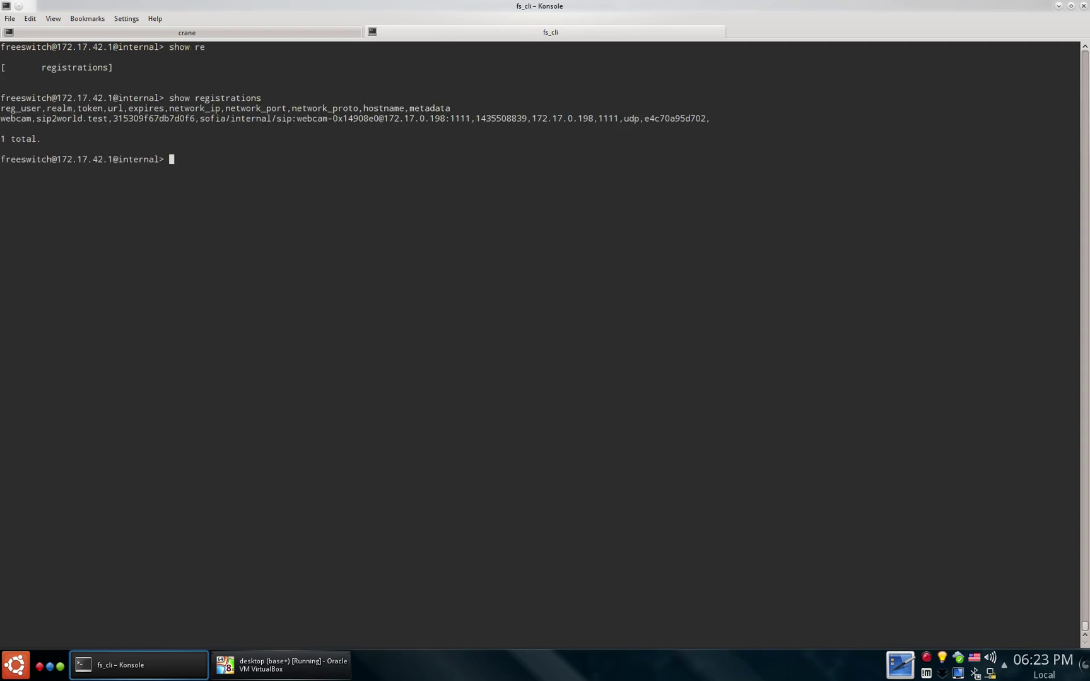
{"action": "key", "text": "ctrl+l"}
{"action": "type", "text": "show"}
{"action": "key", "text": "BackSpace"}
{"action": "key", "text": "BackSpace"}
{"action": "key", "text": "BackSpace"}
{"action": "key", "text": "BackSpace"}
{"action": "type", "text": "gsm list"}
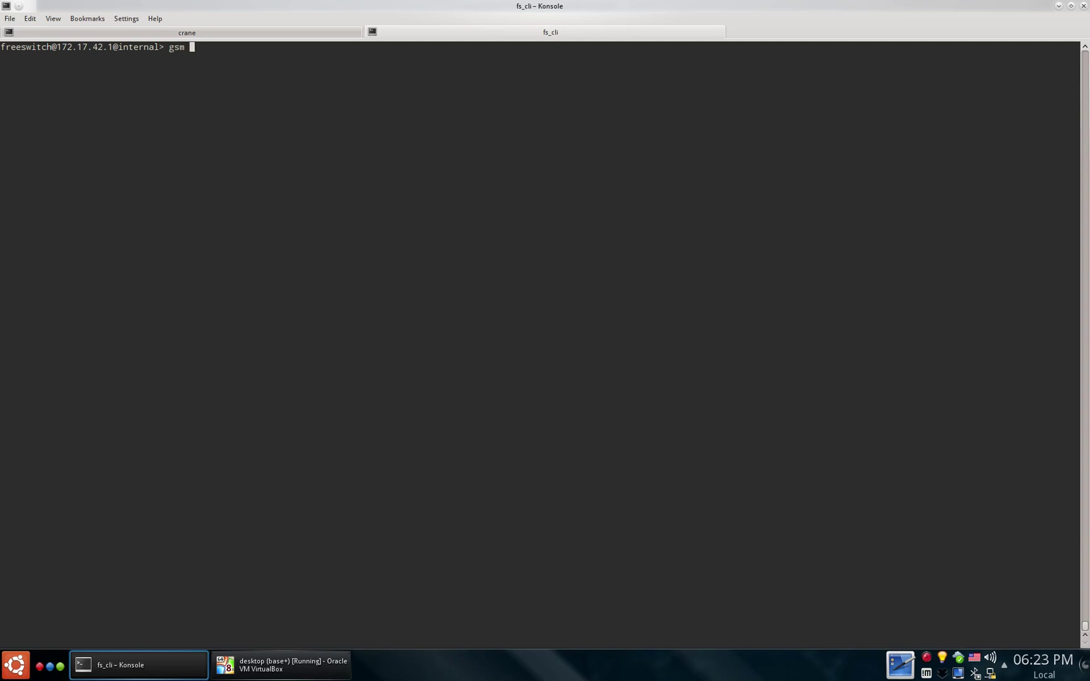
{"action": "key", "text": "Return"}
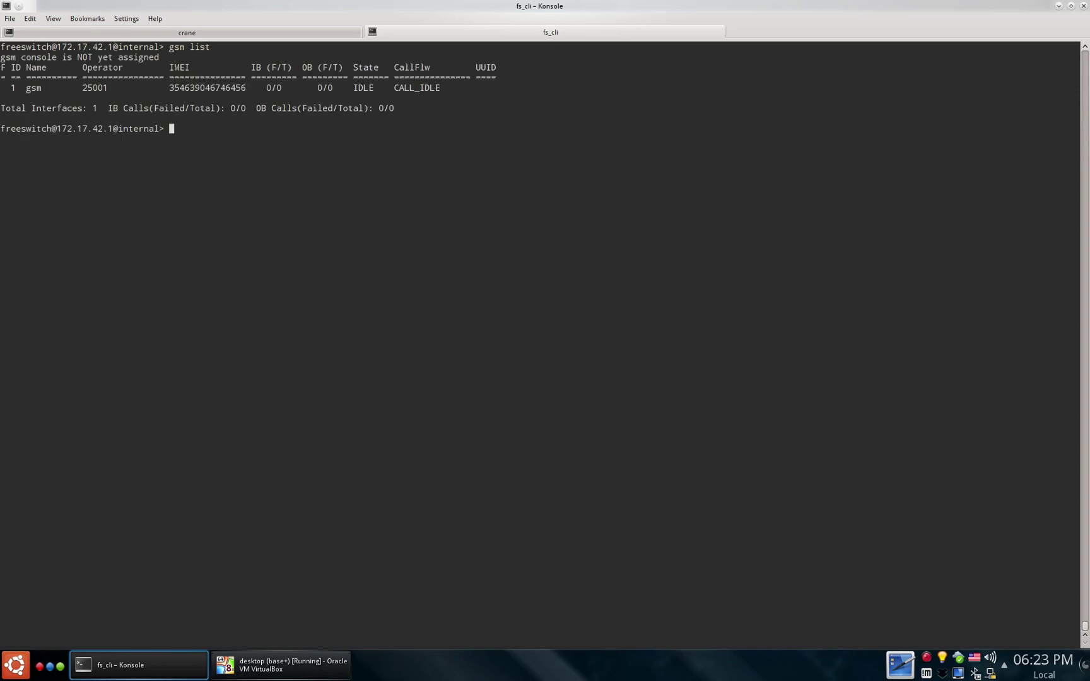
{"action": "key", "text": "ctrl+l"}
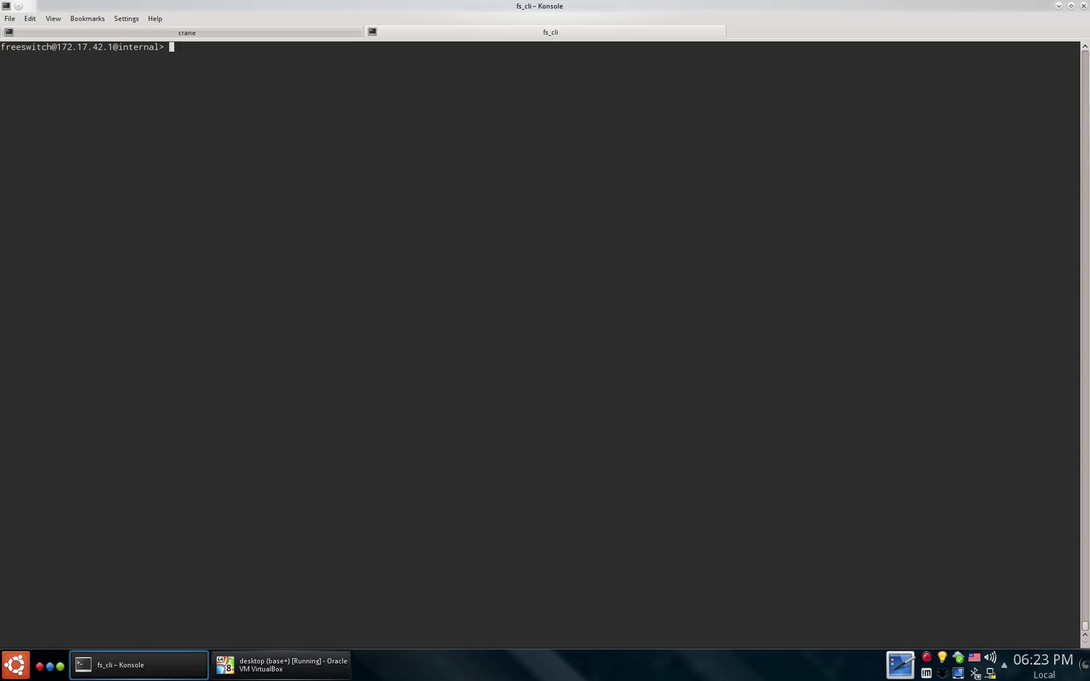
- Dump the gsm interface details with 'gsmopen_dump list'
{"action": "type", "text": "gsmop"}
{"action": "key", "text": "Tab"}
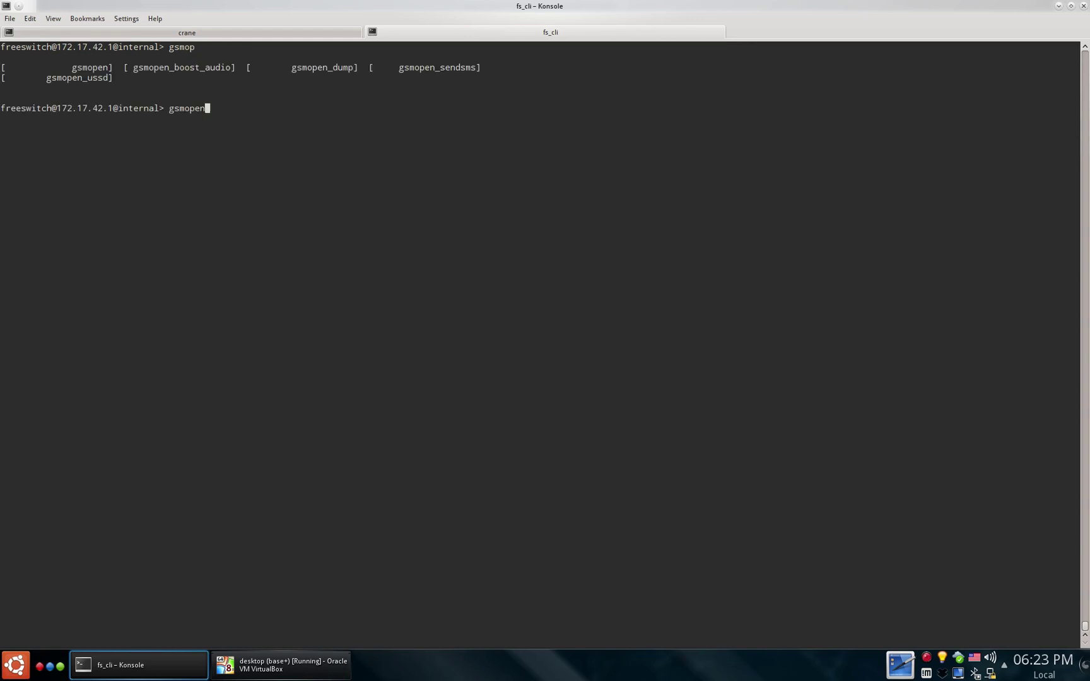
{"action": "type", "text": "_"}
{"action": "key", "text": "Tab"}
{"action": "type", "text": "d"}
{"action": "key", "text": "Tab"}
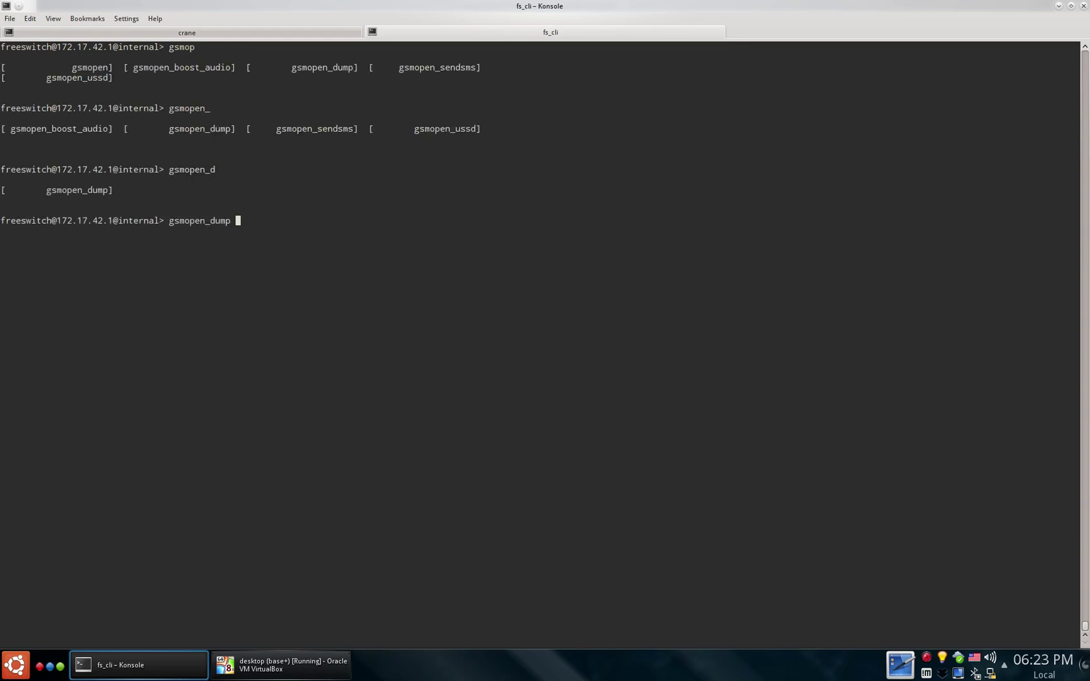
{"action": "type", "text": "list"}
{"action": "key", "text": "Return"}
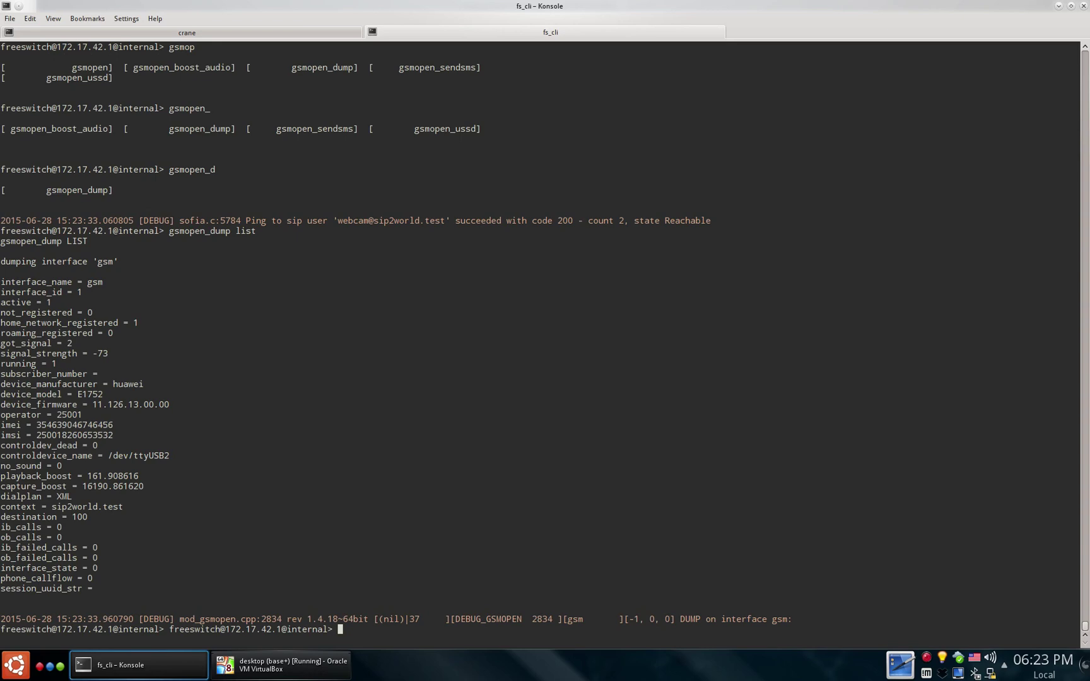
{"action": "key", "text": "ctrl+l"}
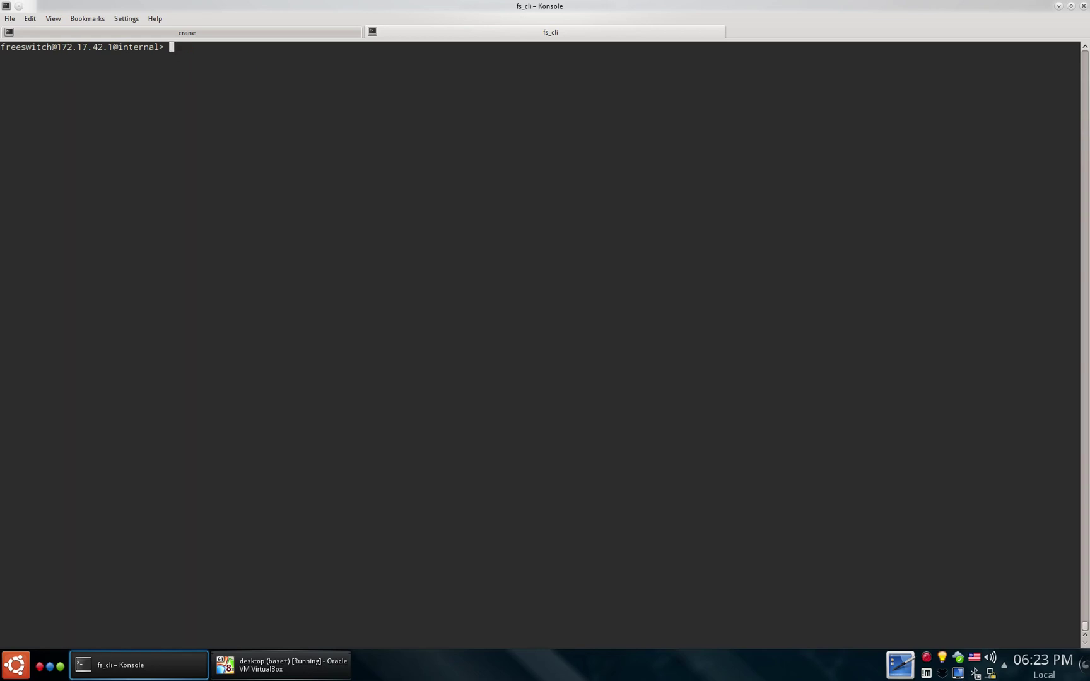
- Query the Huawei modem's identification with 'gsmopen gsm ATI'
{"action": "key", "text": "Up"}
{"action": "key", "text": "BackSpace"}
{"action": "key", "text": "BackSpace"}
{"action": "key", "text": "BackSpace"}
{"action": "key", "text": "BackSpace"}
{"action": "key", "text": "BackSpace"}
{"action": "key", "text": "BackSpace"}
{"action": "key", "text": "BackSpace"}
{"action": "key", "text": "BackSpace"}
{"action": "key", "text": "BackSpace"}
{"action": "type", "text": "gsm ATI"}
{"action": "key", "text": "Return"}
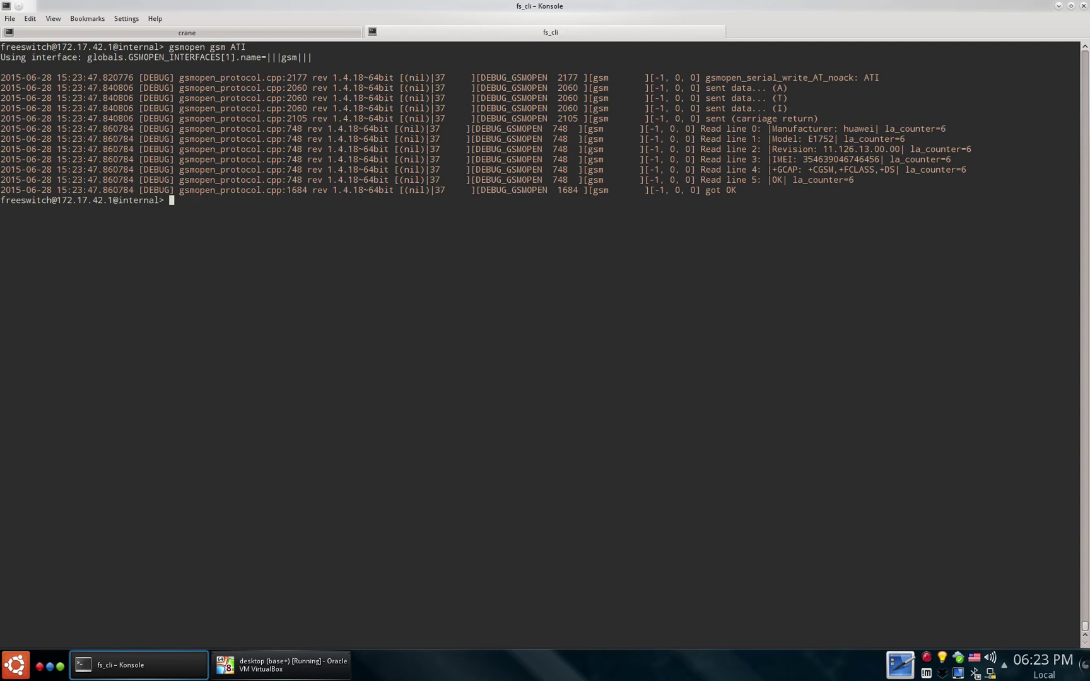
{"action": "key", "text": "ctrl+l"}
- Sign in to FusionPBX as admin and open Accounts > Extensions
{"action": "key", "text": "ctrl+F1"}
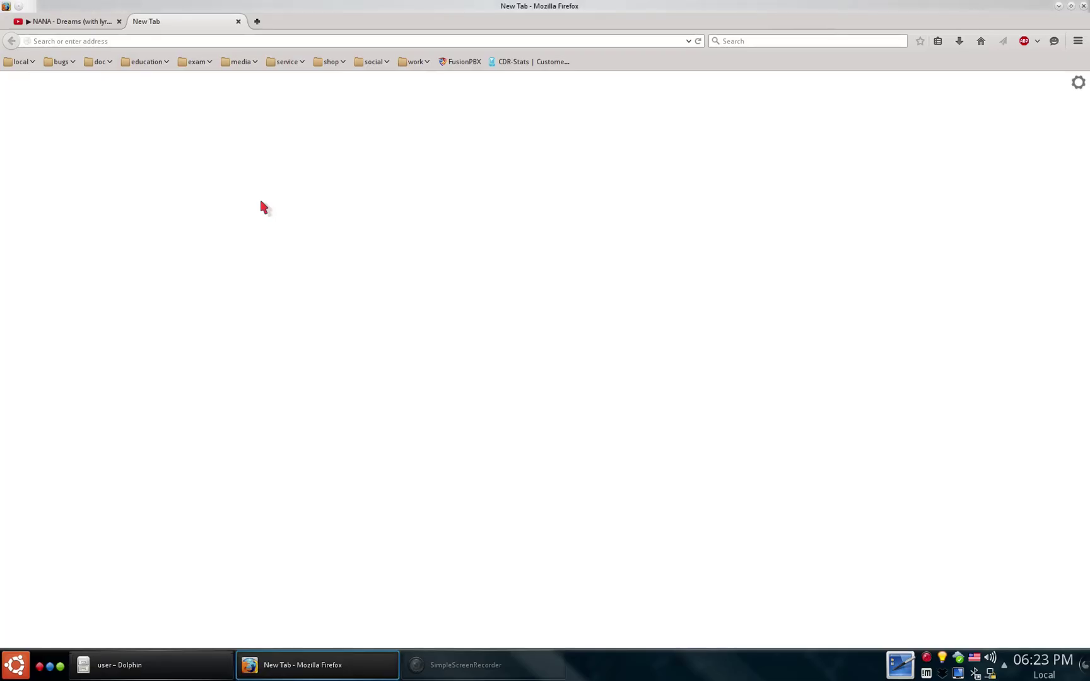
{"action": "left_click", "coordinate": [461, 62]}
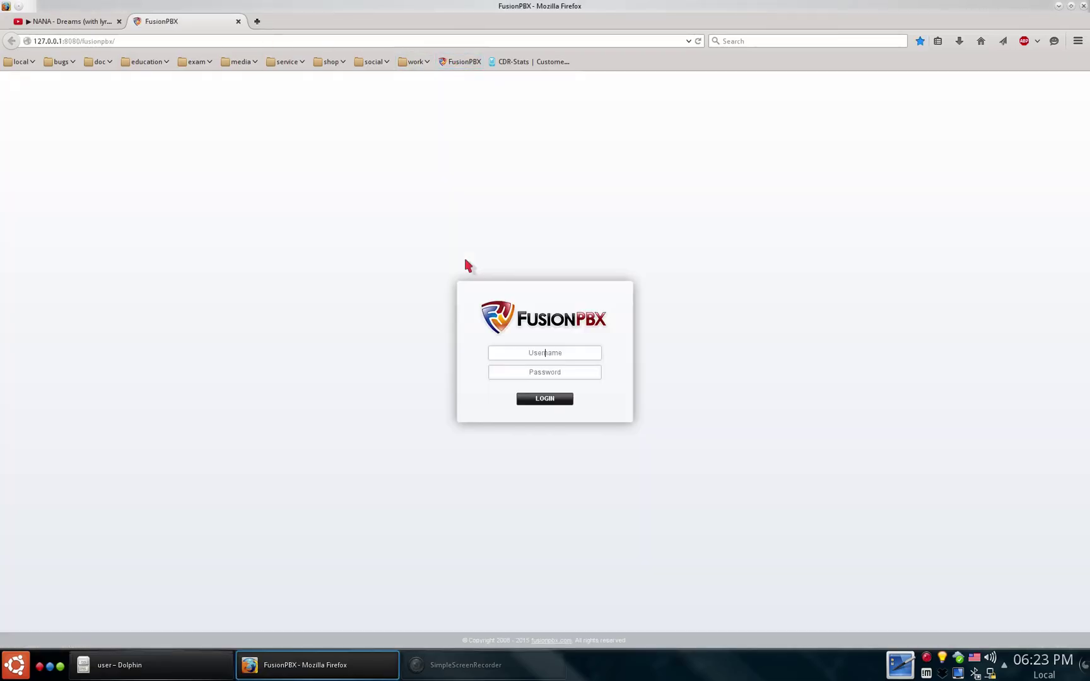
{"action": "type", "text": "admin"}
{"action": "key", "text": "Tab"}
{"action": "type", "text": "1234"}
{"action": "key", "text": "Return"}
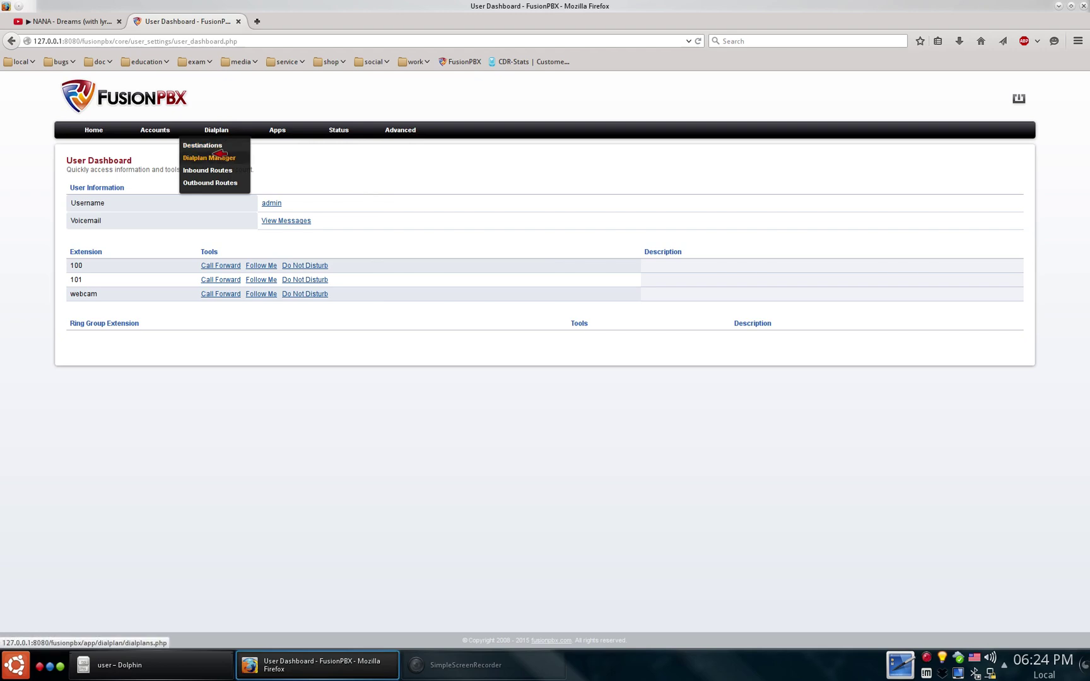
{"action": "mouse_move", "coordinate": [165, 140]}
{"action": "left_click", "coordinate": [146, 158]}
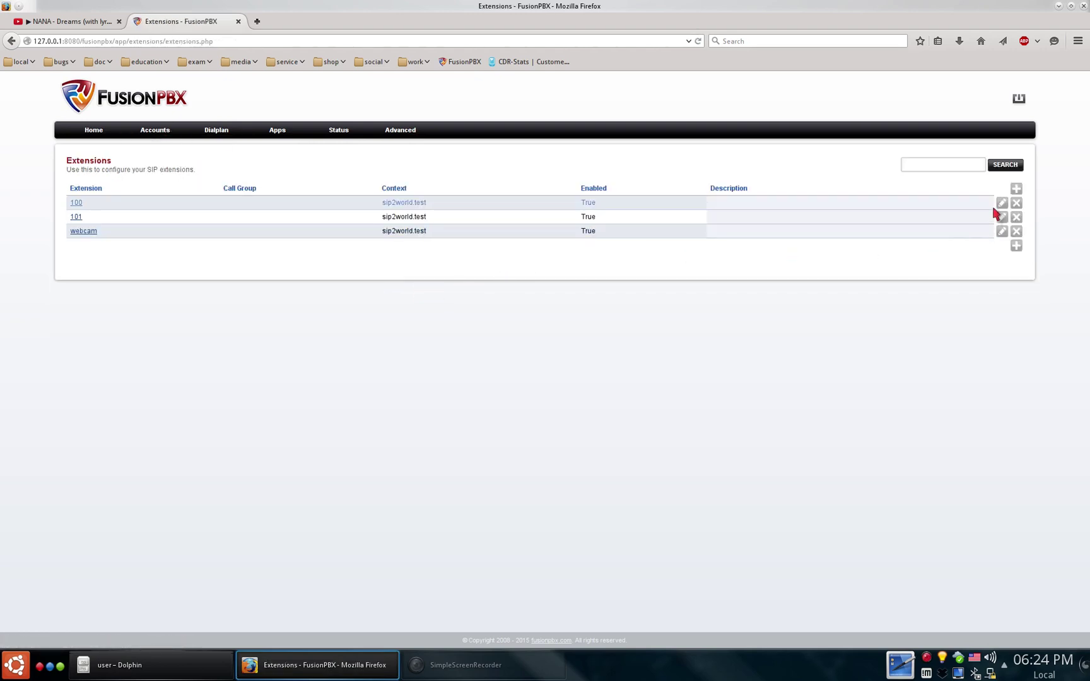
- Review extension 100's settings, including the advanced section, then return to the Extensions list
{"action": "left_click", "coordinate": [1002, 203]}
{"action": "left_click", "coordinate": [369, 250]}
{"action": "scroll", "coordinate": [702, 310], "scroll_direction": "down", "scroll_amount": 2}
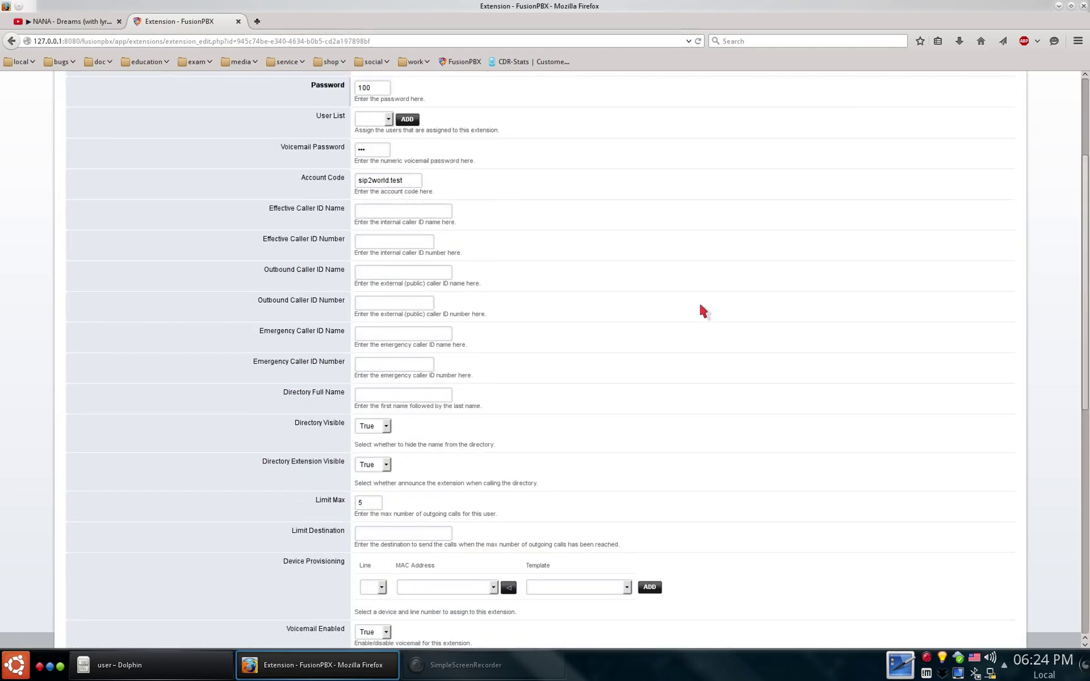
{"action": "scroll", "coordinate": [495, 435], "scroll_direction": "down", "scroll_amount": 4}
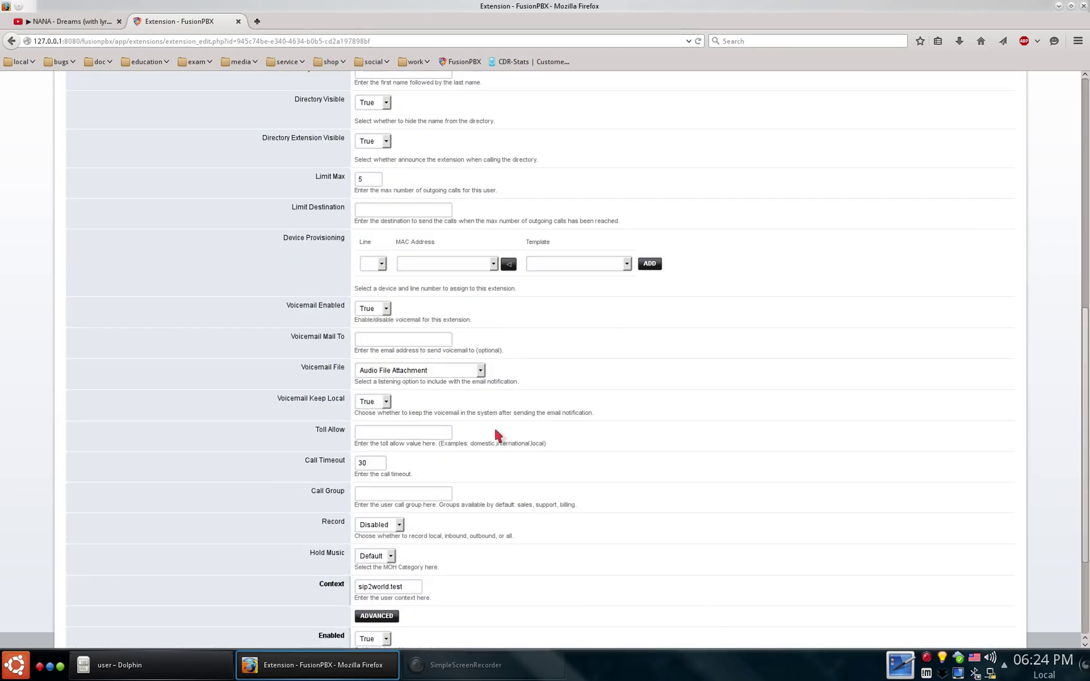
{"action": "scroll", "coordinate": [495, 435], "scroll_direction": "down", "scroll_amount": 2}
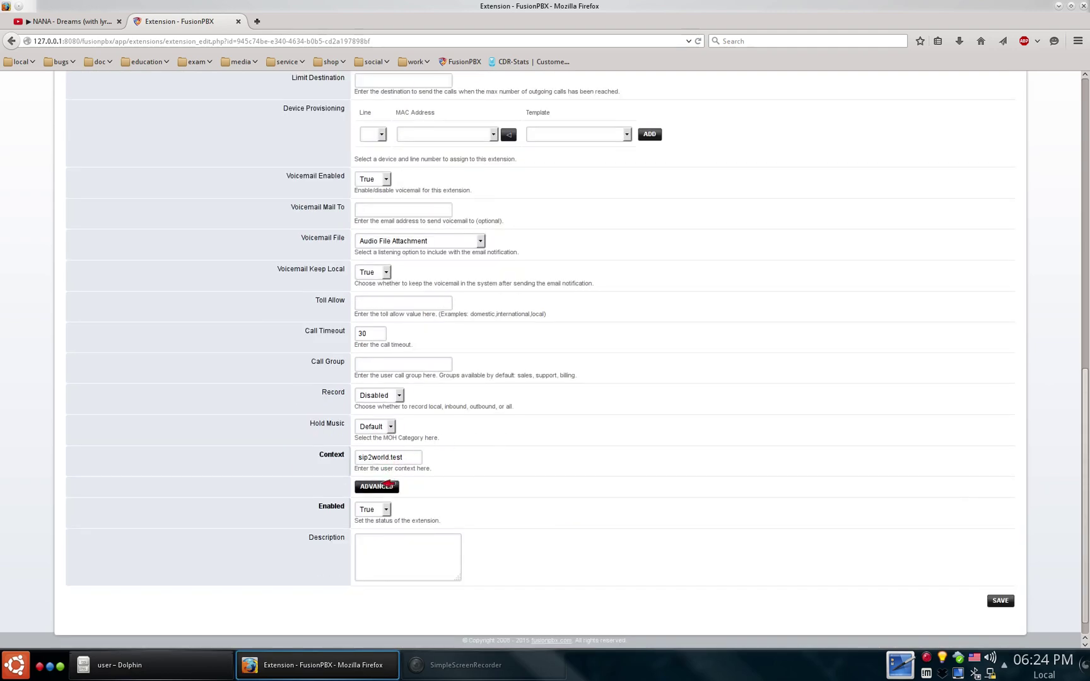
{"action": "left_click", "coordinate": [377, 483]}
{"action": "scroll", "coordinate": [646, 504], "scroll_direction": "down", "scroll_amount": 3}
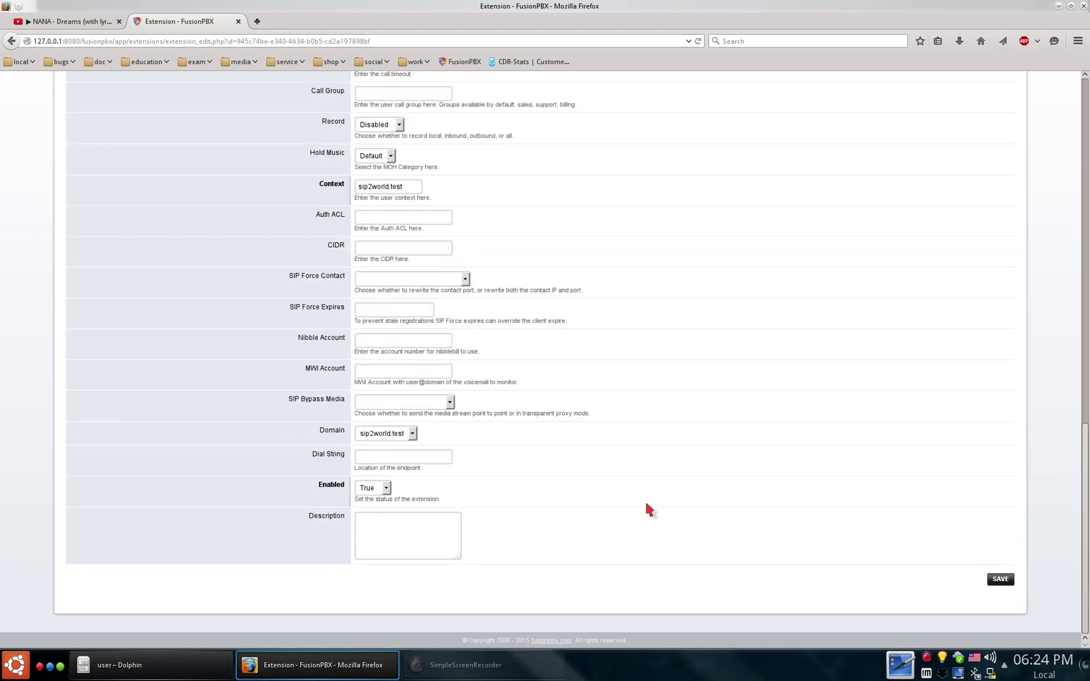
{"action": "scroll", "coordinate": [646, 504], "scroll_direction": "up", "scroll_amount": 4}
{"action": "scroll", "coordinate": [646, 504], "scroll_direction": "up", "scroll_amount": 7}
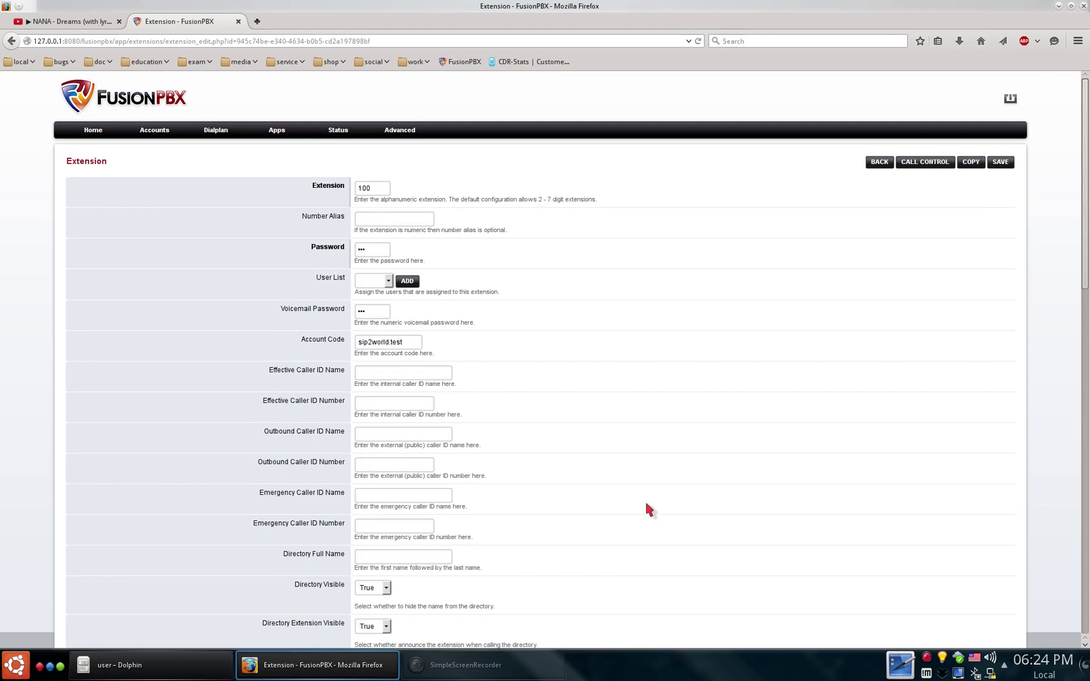
{"action": "left_click", "coordinate": [882, 163]}
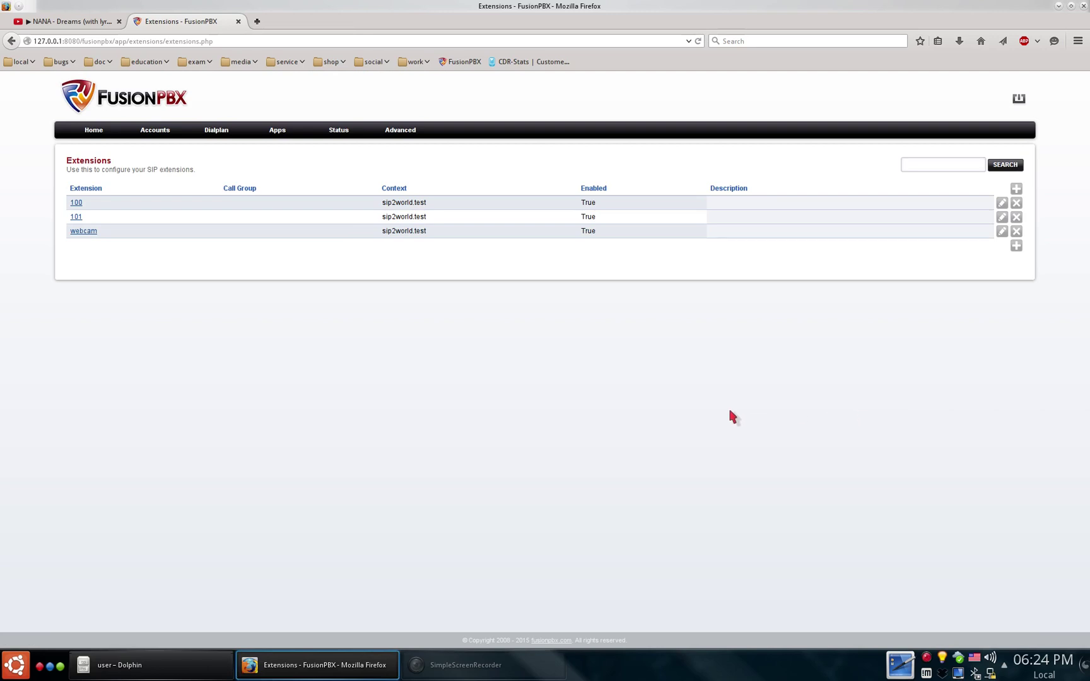
- Inspect the webcam dialplan's destination_number condition and bridge action in Dialplan Manager
{"action": "mouse_move", "coordinate": [224, 127]}
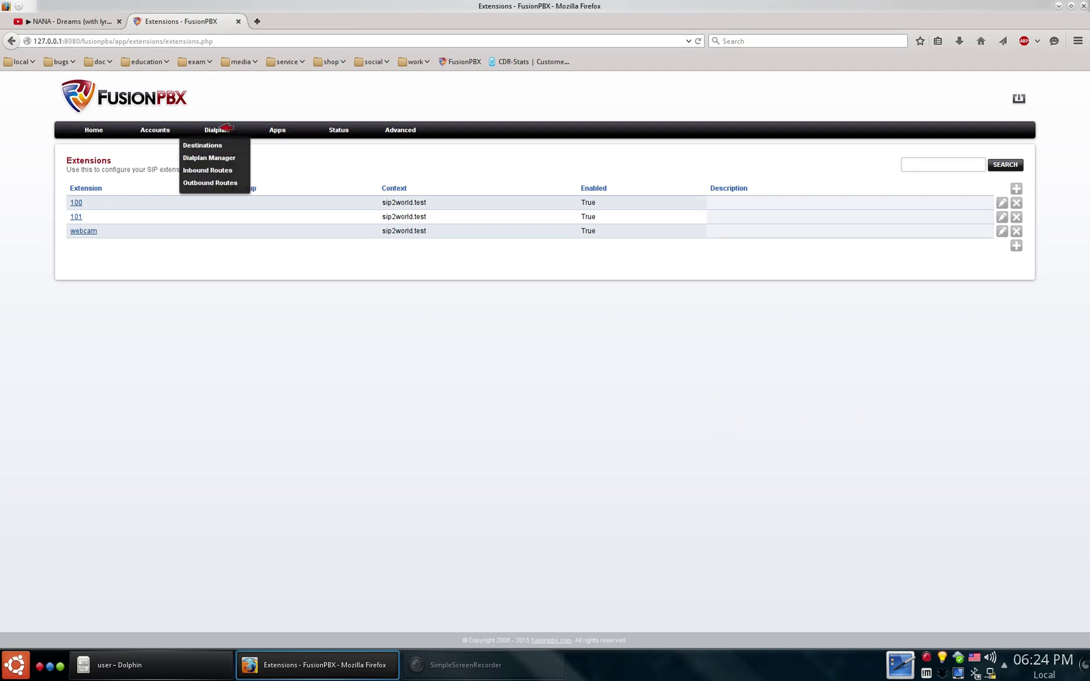
{"action": "left_click", "coordinate": [211, 158]}
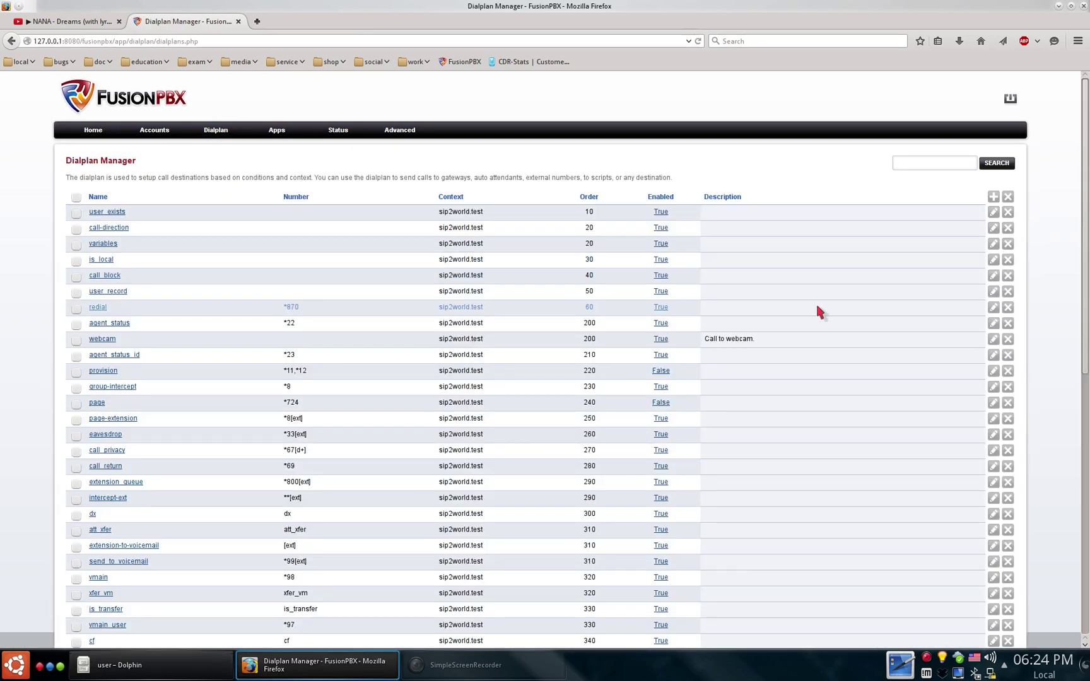
{"action": "scroll", "coordinate": [641, 348], "scroll_direction": "down", "scroll_amount": 5}
{"action": "scroll", "coordinate": [641, 347], "scroll_direction": "down", "scroll_amount": 7}
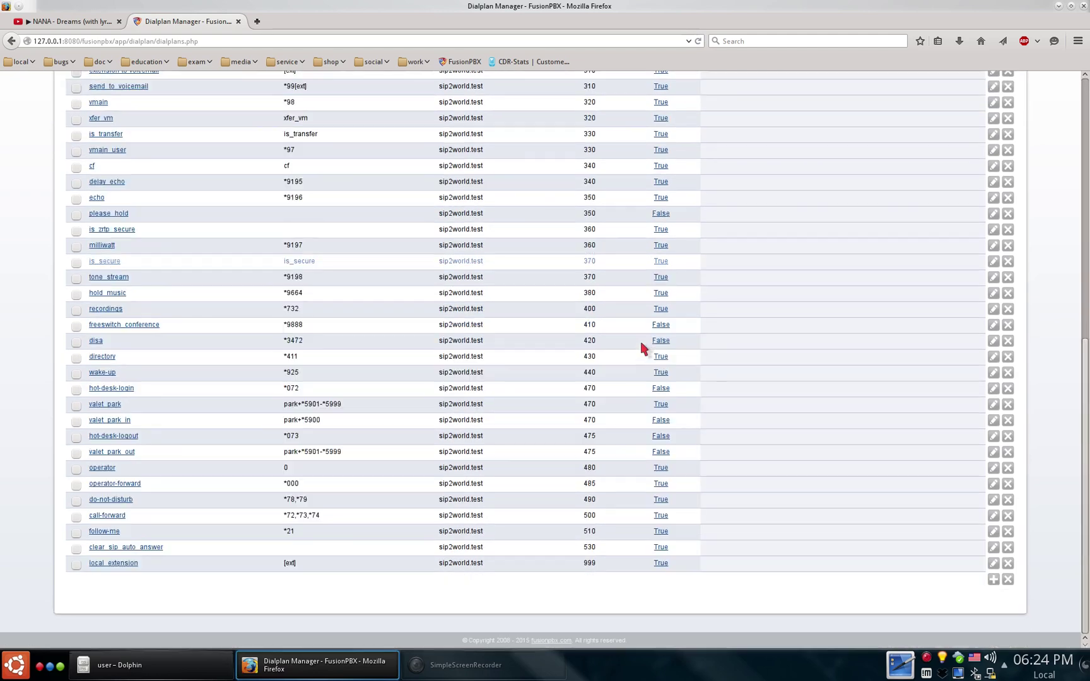
{"action": "scroll", "coordinate": [641, 348], "scroll_direction": "up", "scroll_amount": 12}
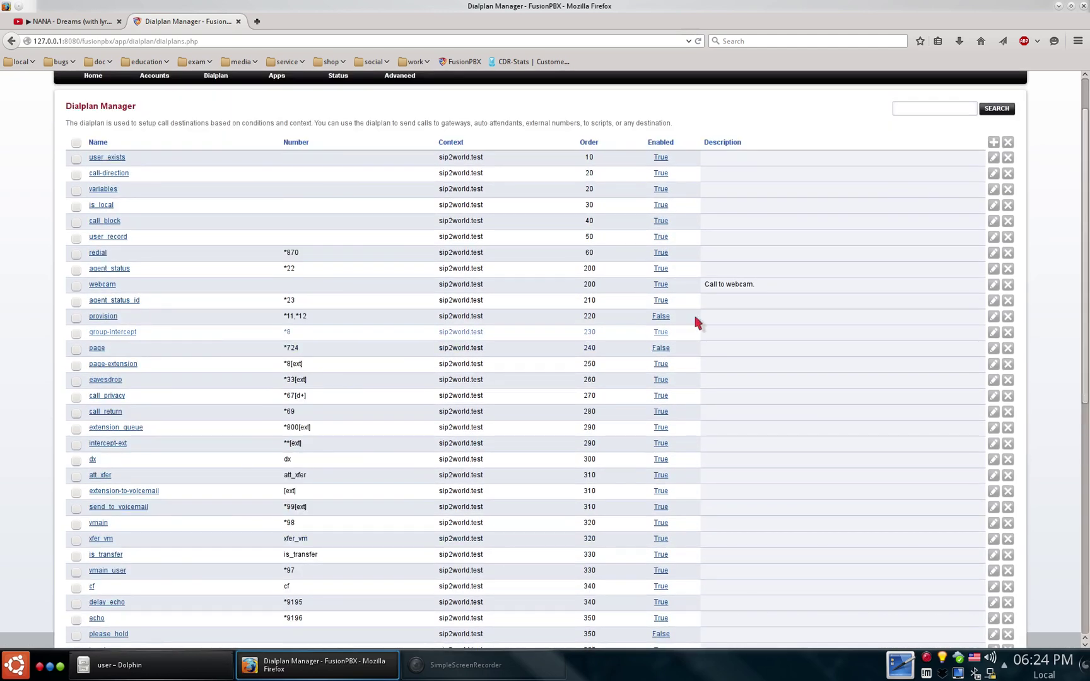
{"action": "left_click", "coordinate": [995, 285]}
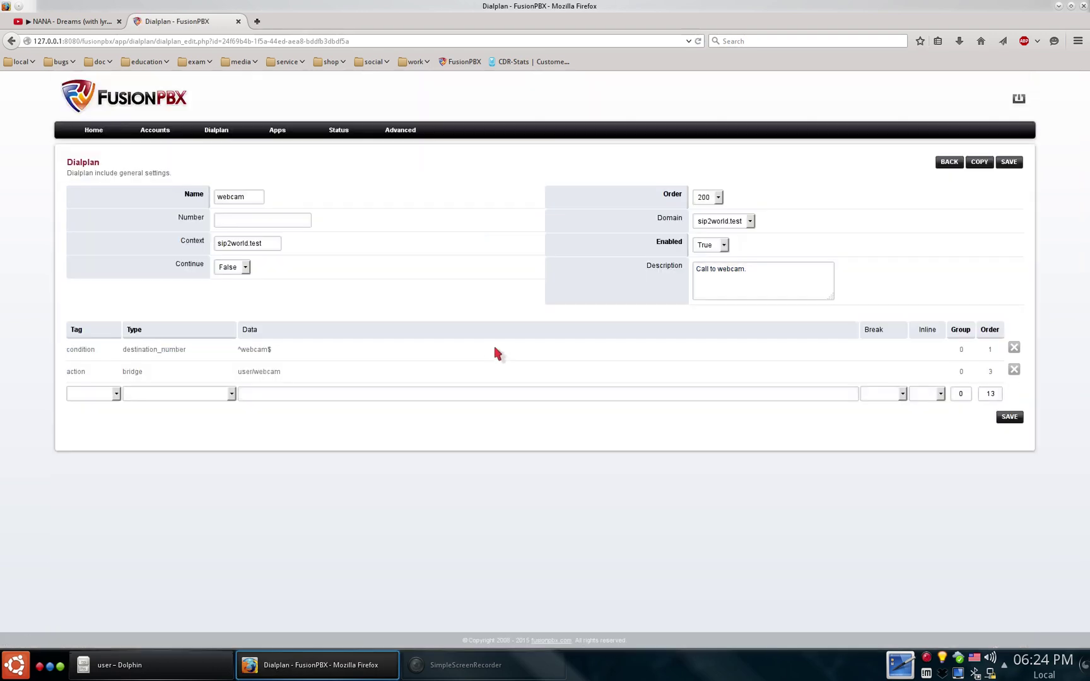
{"action": "left_click", "coordinate": [411, 373]}
{"action": "left_click", "coordinate": [412, 351]}
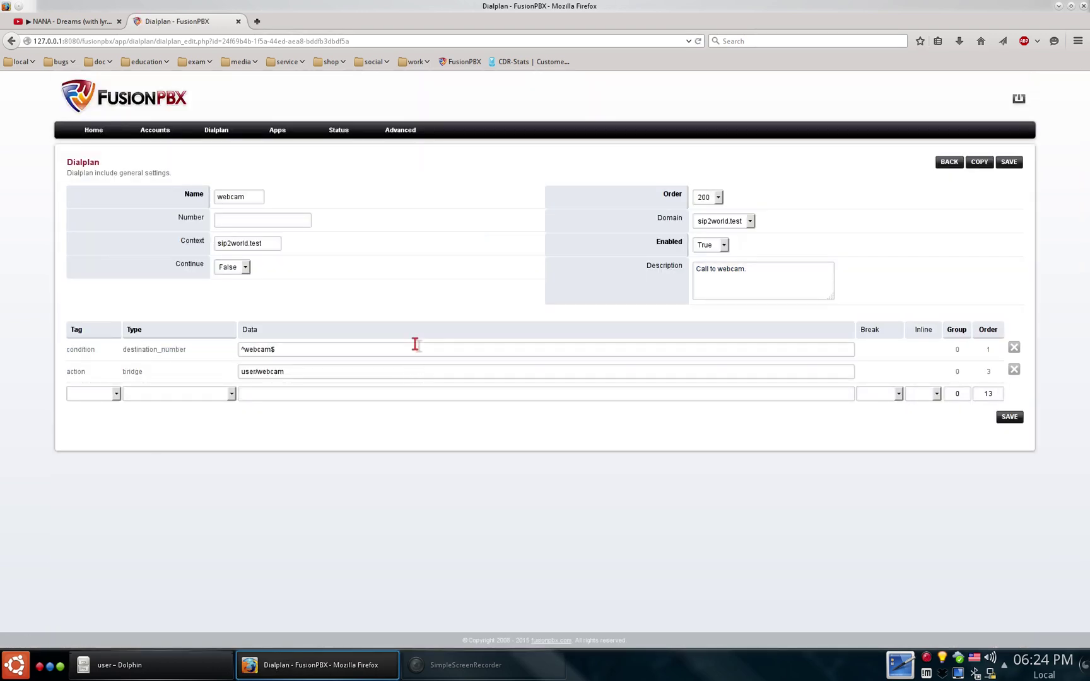
{"action": "left_click", "coordinate": [959, 159]}
- Check Status > Registrations, then view the sofia profiles on Status > SIP Status
{"action": "mouse_move", "coordinate": [339, 131]}
{"action": "left_click", "coordinate": [340, 258]}
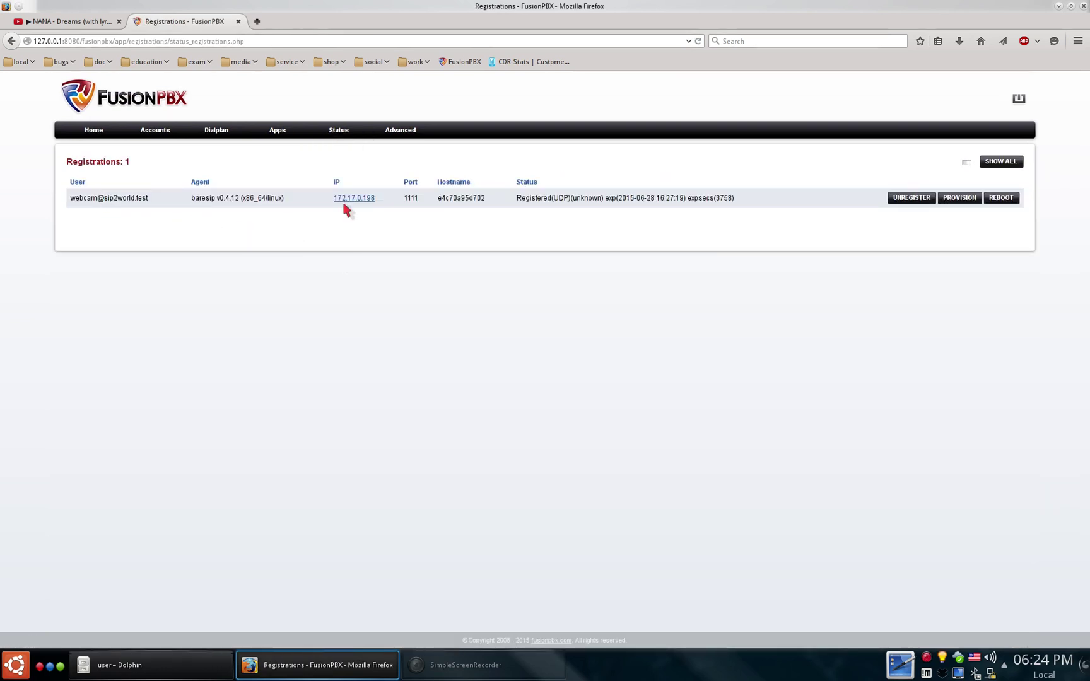
{"action": "mouse_move", "coordinate": [335, 130]}
{"action": "left_click", "coordinate": [360, 270]}
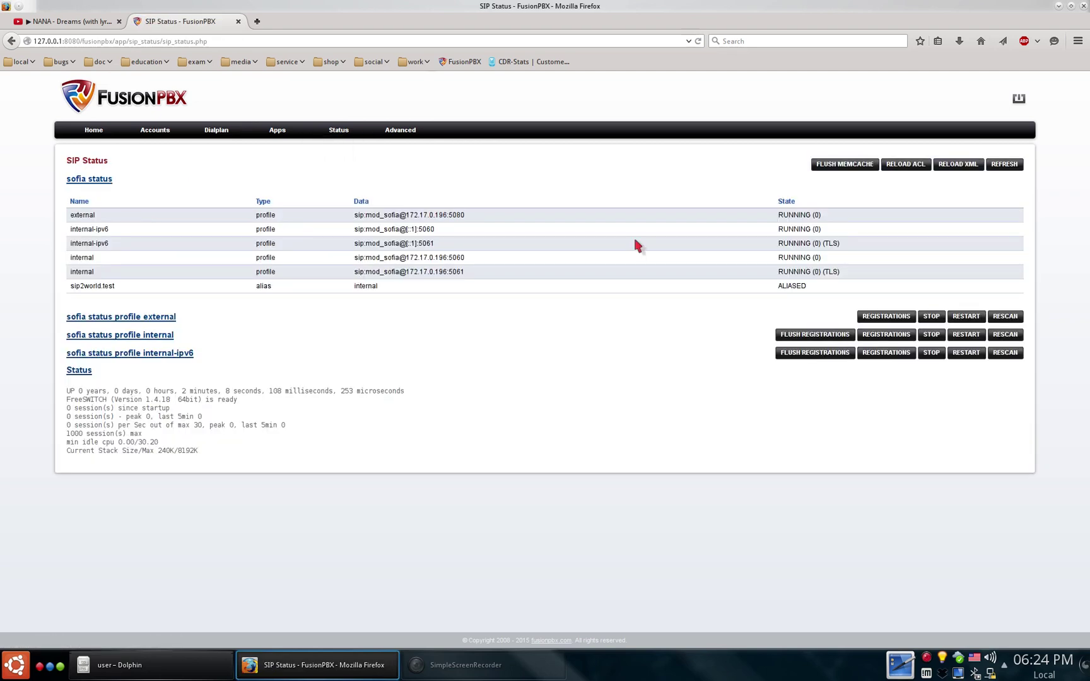
{"action": "left_click_drag", "start_coordinate": [801, 271], "coordinate": [455, 228]}
{"action": "left_click", "coordinate": [399, 309]}
{"action": "mouse_move", "coordinate": [398, 133]}
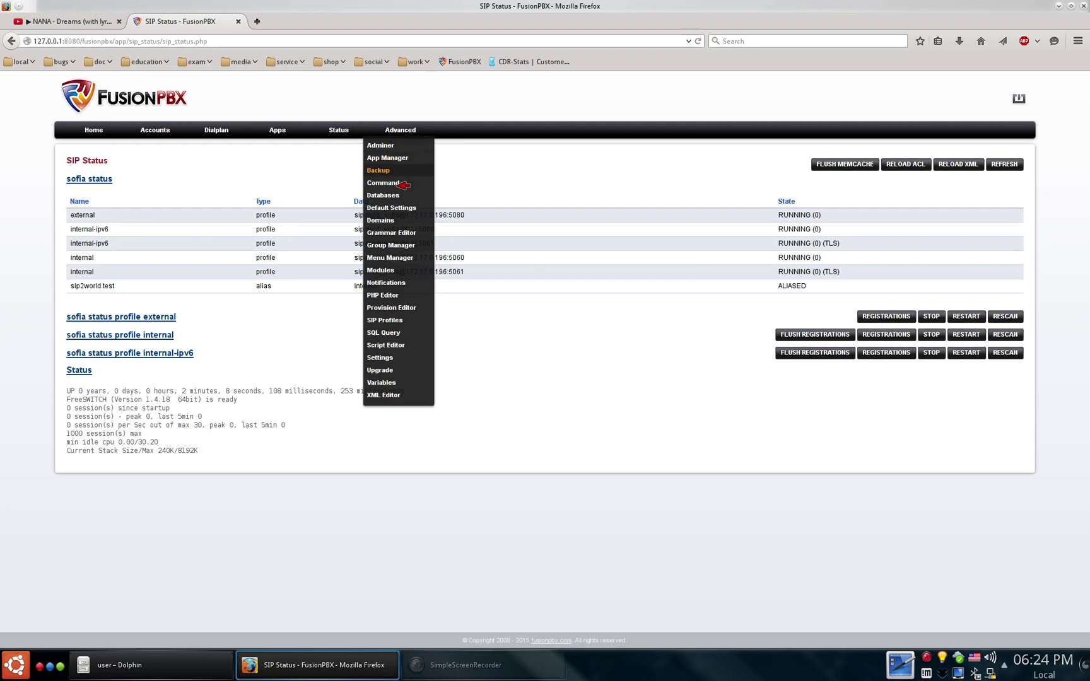
- Search the Modules page for gsmopen, mongo, skypopen and translate
{"action": "left_click", "coordinate": [405, 275]}
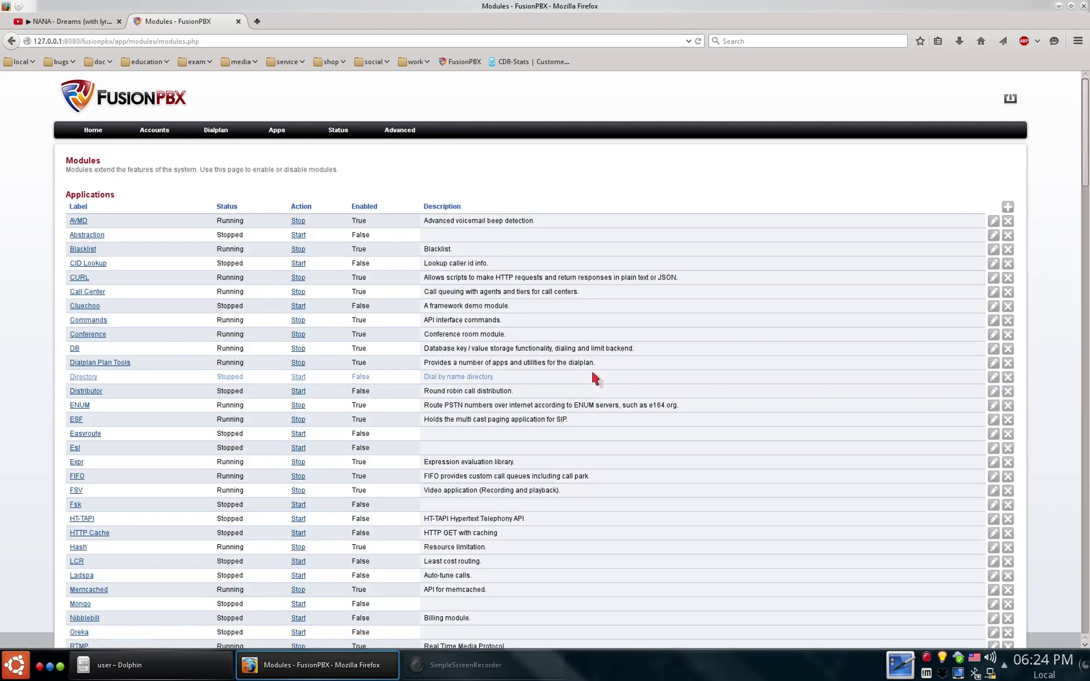
{"action": "scroll", "coordinate": [587, 429], "scroll_direction": "down", "scroll_amount": 3}
{"action": "key", "text": "ctrl+f"}
{"action": "type", "text": "gsmopen"}
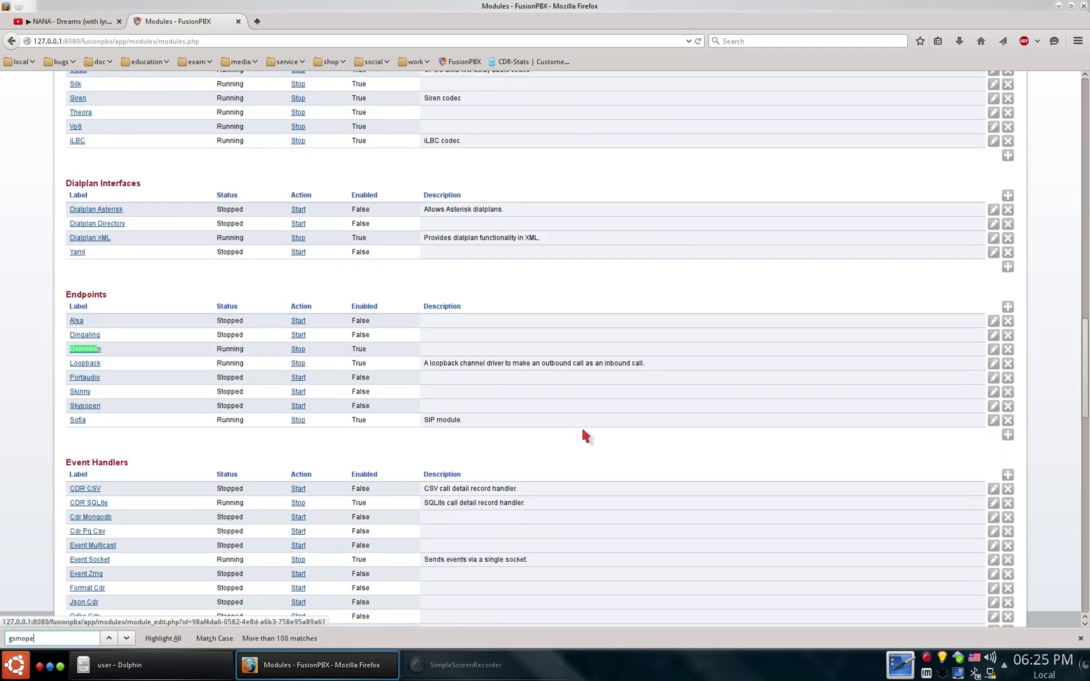
{"action": "key", "text": "BackSpace"}
{"action": "key", "text": "BackSpace"}
{"action": "key", "text": "BackSpace"}
{"action": "key", "text": "BackSpace"}
{"action": "type", "text": "mongod"}
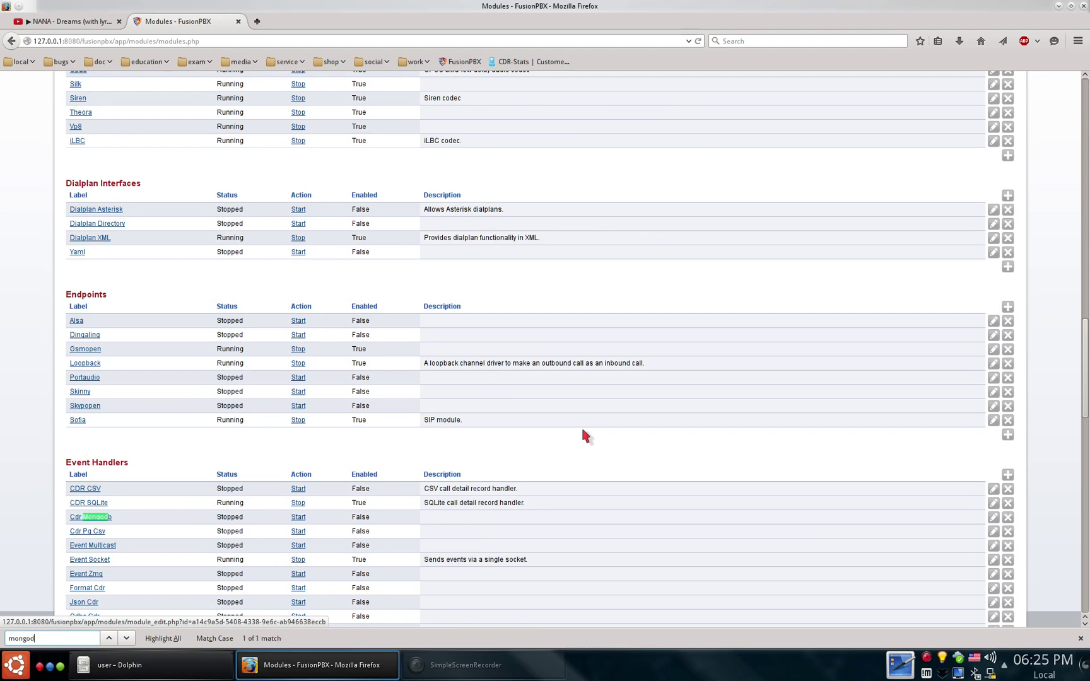
{"action": "key", "text": "BackSpace"}
{"action": "type", "text": "skyo"}
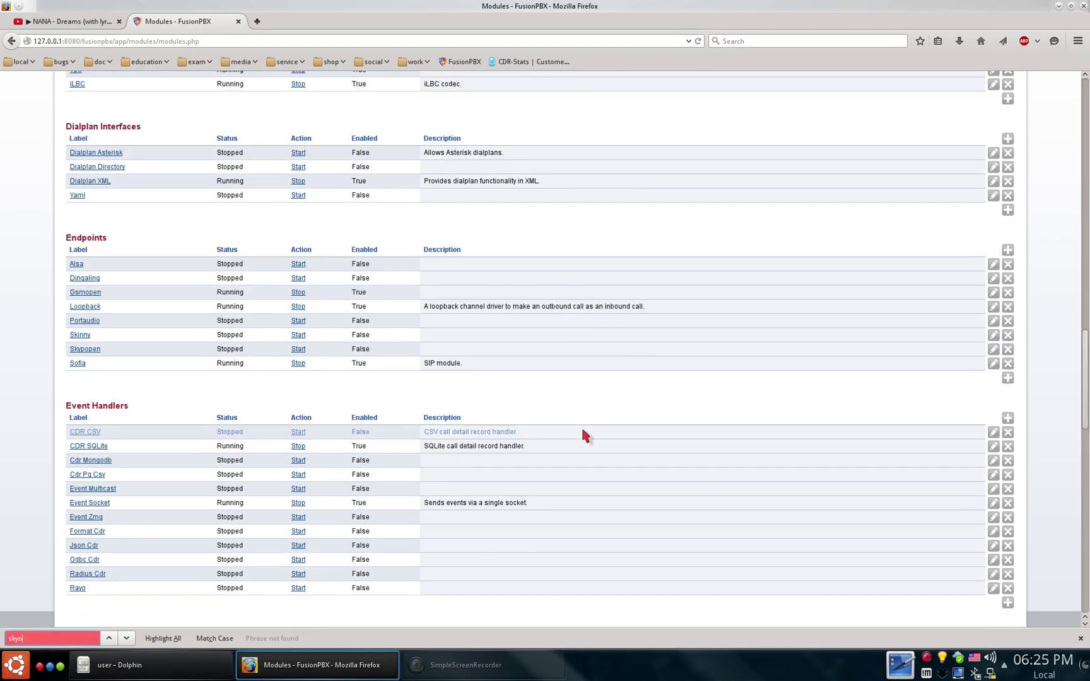
{"action": "key", "text": "BackSpace"}
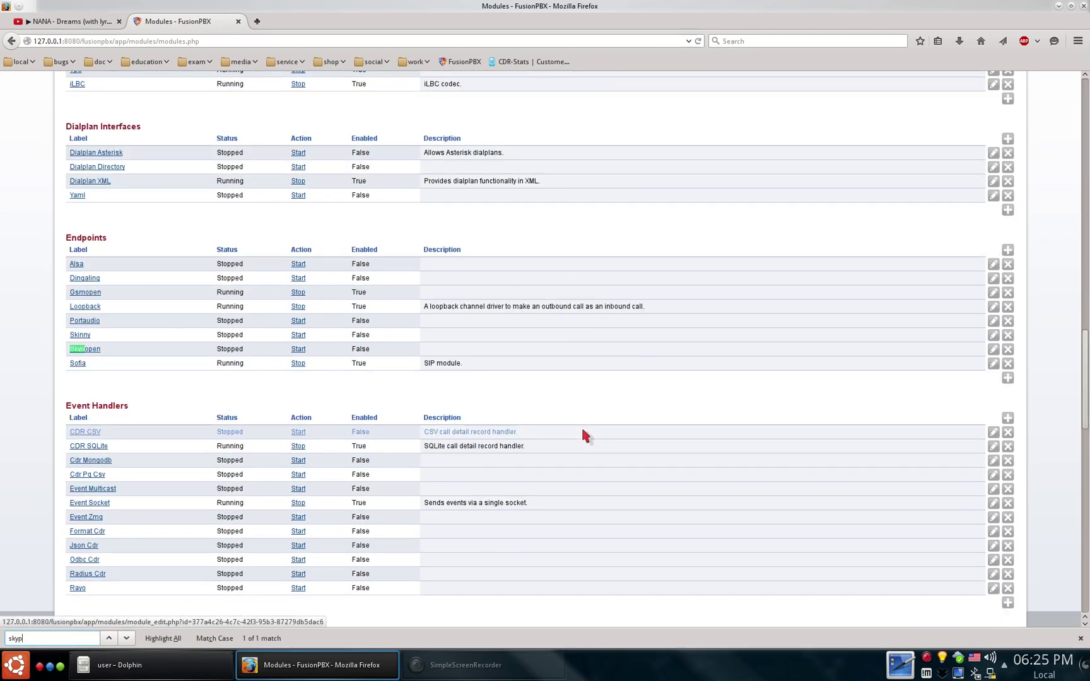
{"action": "key", "text": "BackSpace"}
{"action": "key", "text": "BackSpace"}
{"action": "type", "text": "tr"}
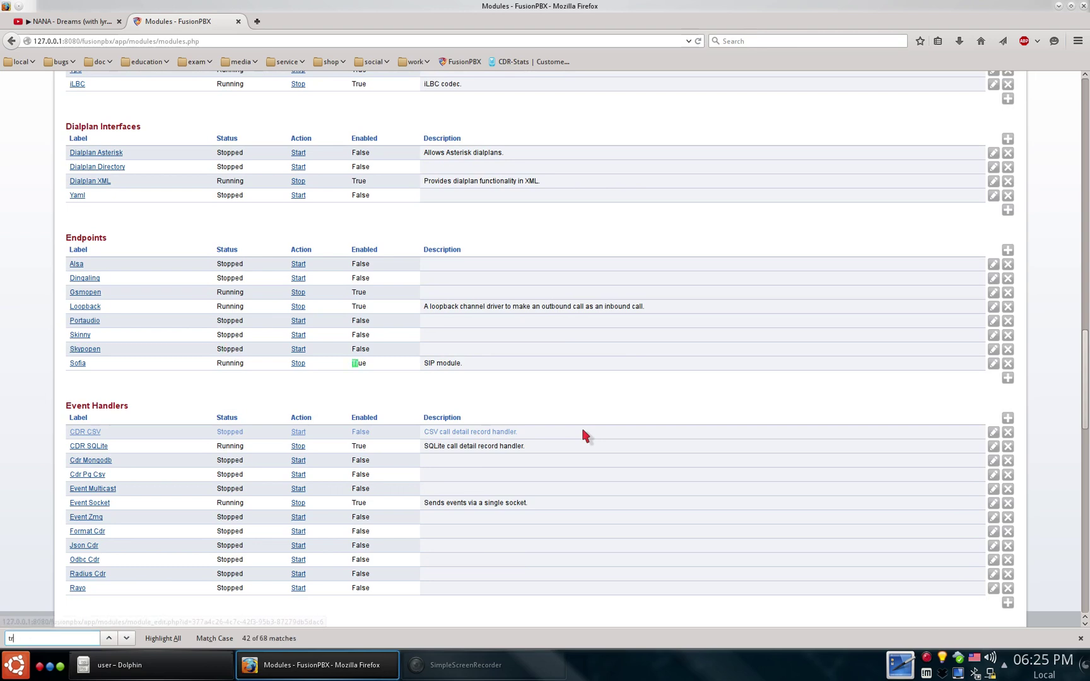
{"action": "type", "text": "ansl"}
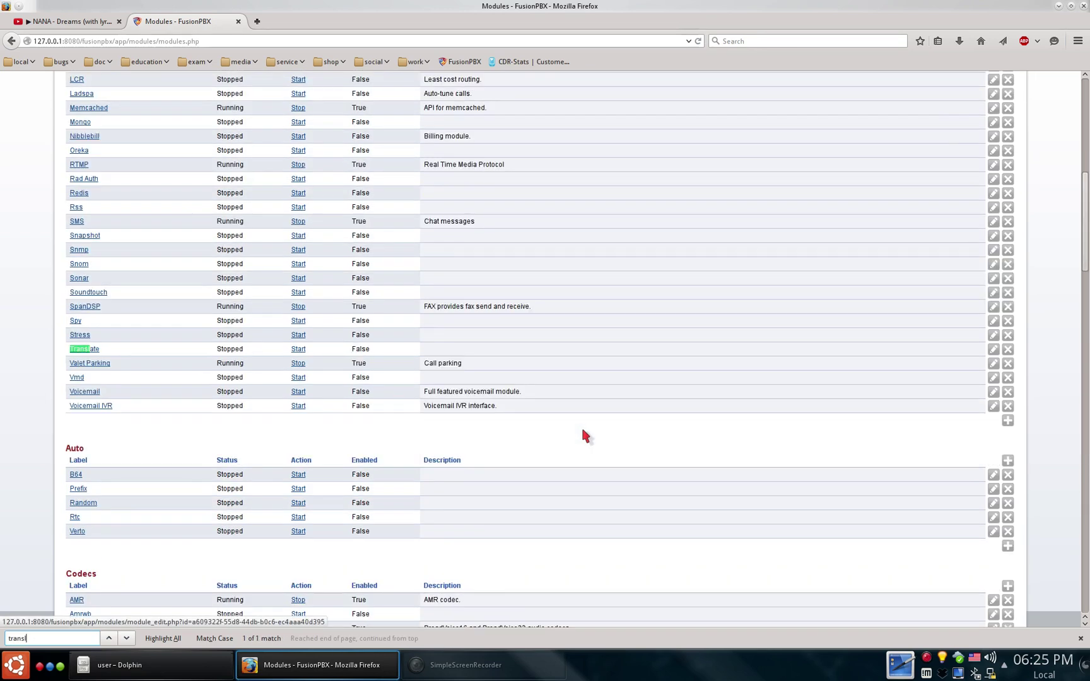
- Open the Adminer database tool from the Advanced menu
{"action": "scroll", "coordinate": [582, 431], "scroll_direction": "up", "scroll_amount": 3}
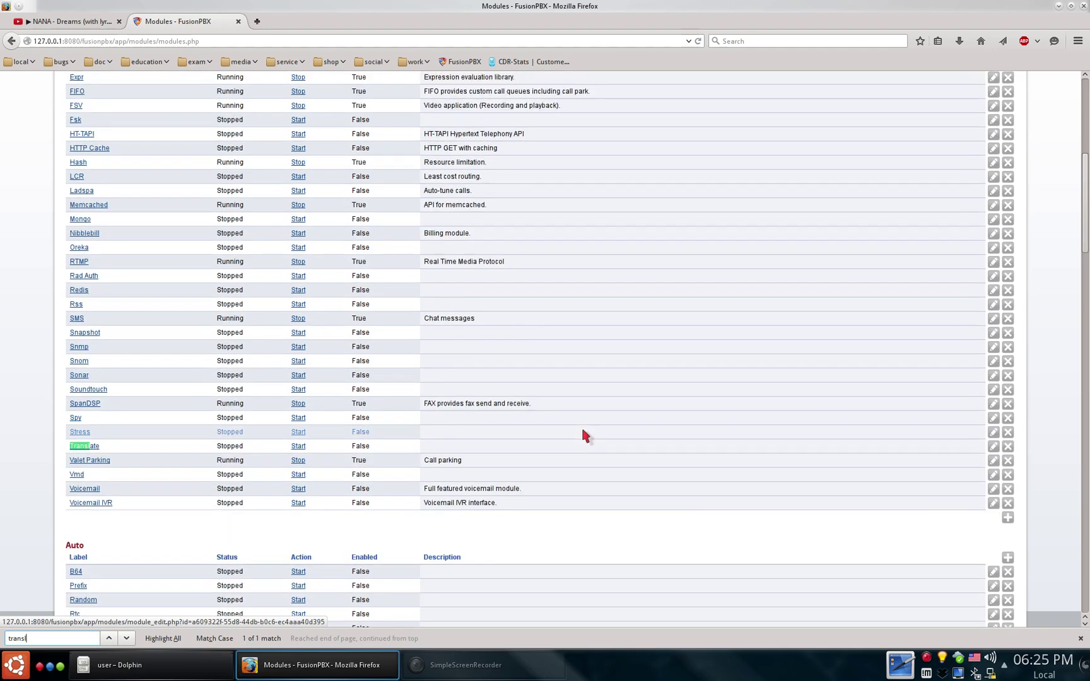
{"action": "scroll", "coordinate": [549, 509], "scroll_direction": "up", "scroll_amount": 11}
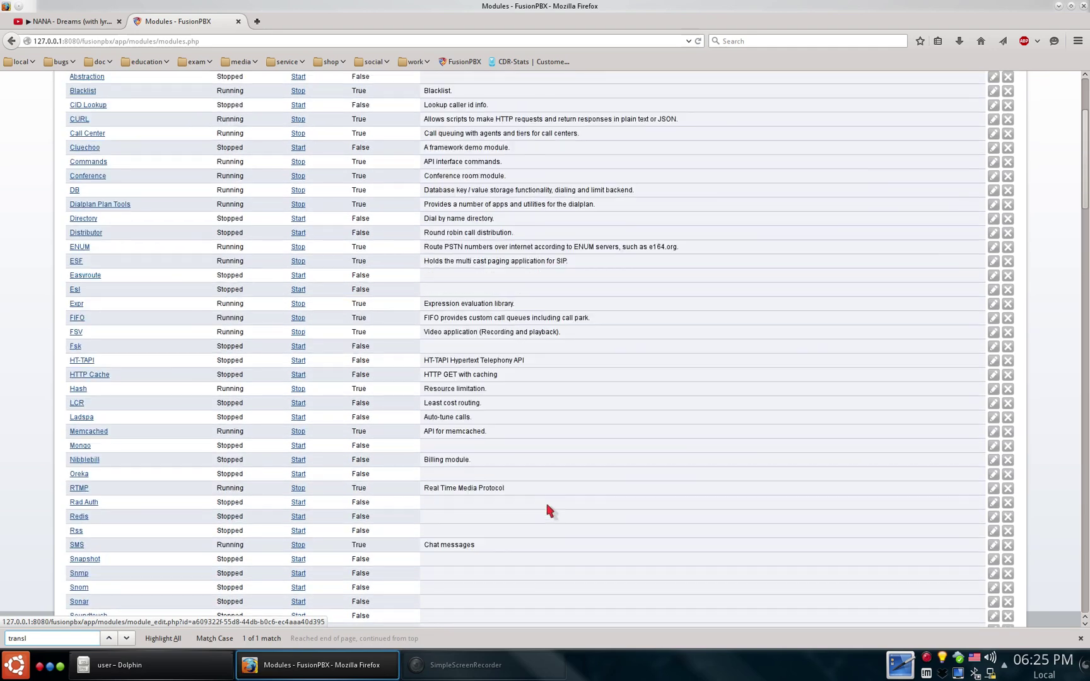
{"action": "scroll", "coordinate": [549, 510], "scroll_direction": "up", "scroll_amount": 1}
{"action": "scroll", "coordinate": [549, 510], "scroll_direction": "down", "scroll_amount": 3}
{"action": "scroll", "coordinate": [549, 510], "scroll_direction": "up", "scroll_amount": 3}
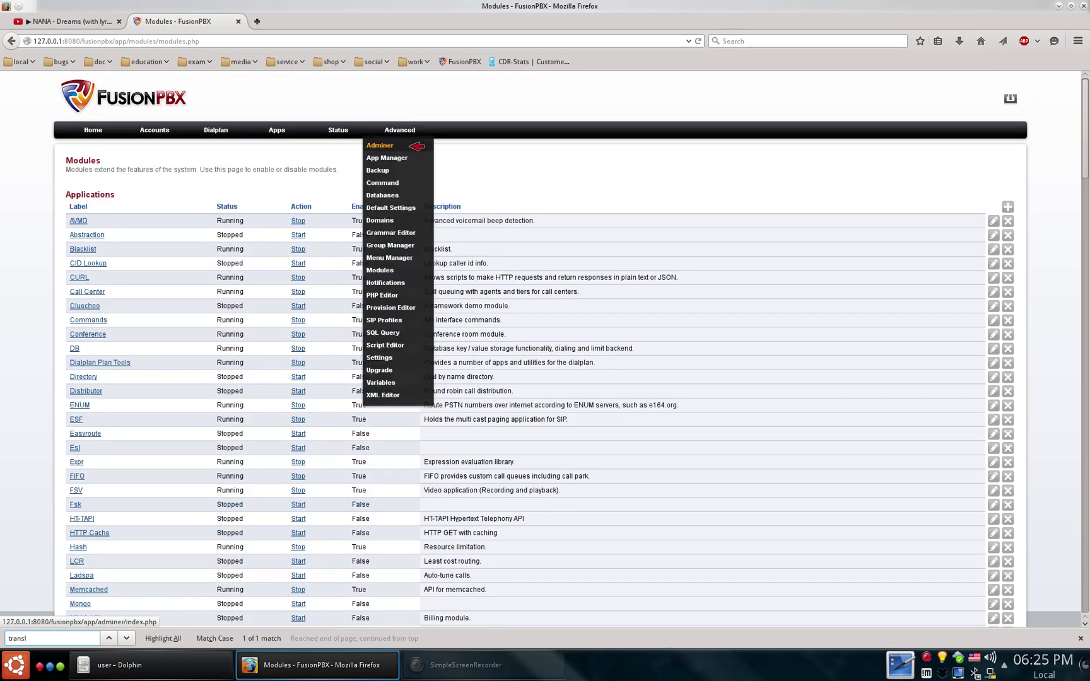
{"action": "left_click", "coordinate": [410, 146]}
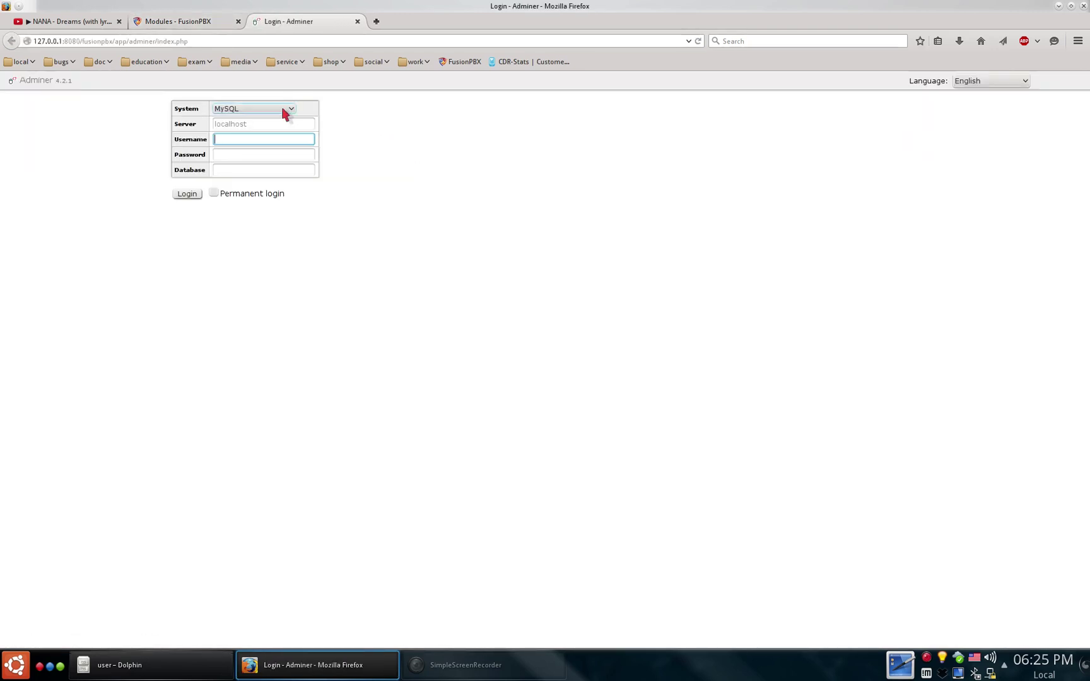
- Log in to Adminer with System PostgreSQL, server postgresql and username admin
{"action": "left_click", "coordinate": [287, 109]}
{"action": "left_click", "coordinate": [275, 148]}
{"action": "left_click", "coordinate": [280, 124]}
{"action": "type", "text": "postgresql"}
{"action": "key", "text": "Tab"}
{"action": "type", "text": "admin"}
{"action": "key", "text": "Return"}
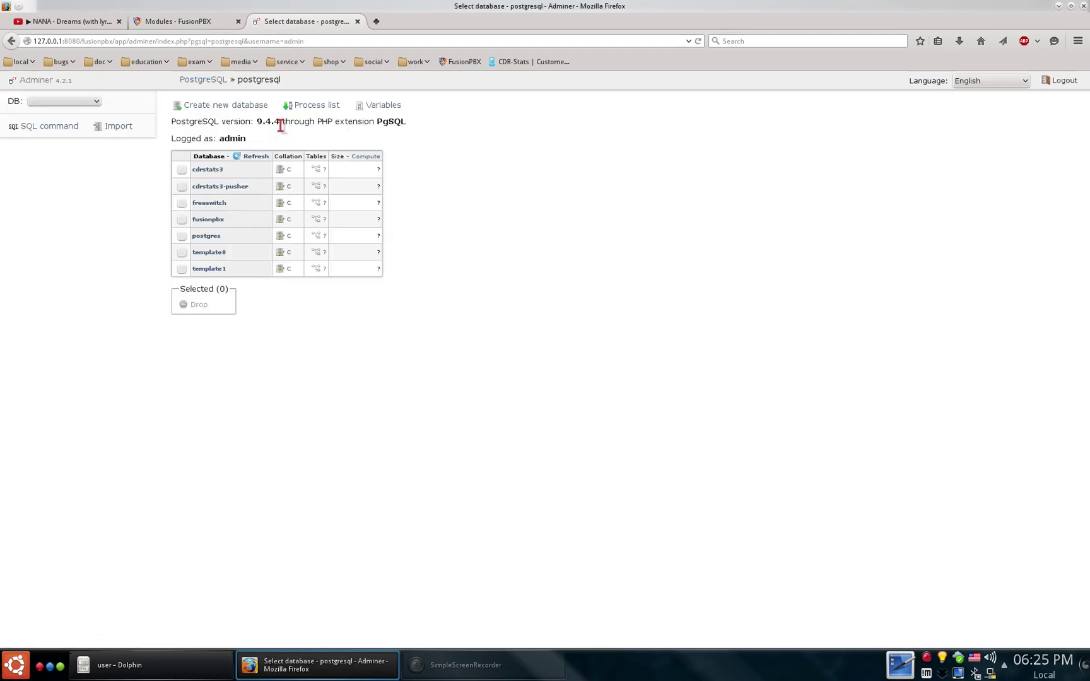
- Browse the cdrstats3, cdrstats3-pusher and fusionpbx databases
{"action": "left_click", "coordinate": [63, 101]}
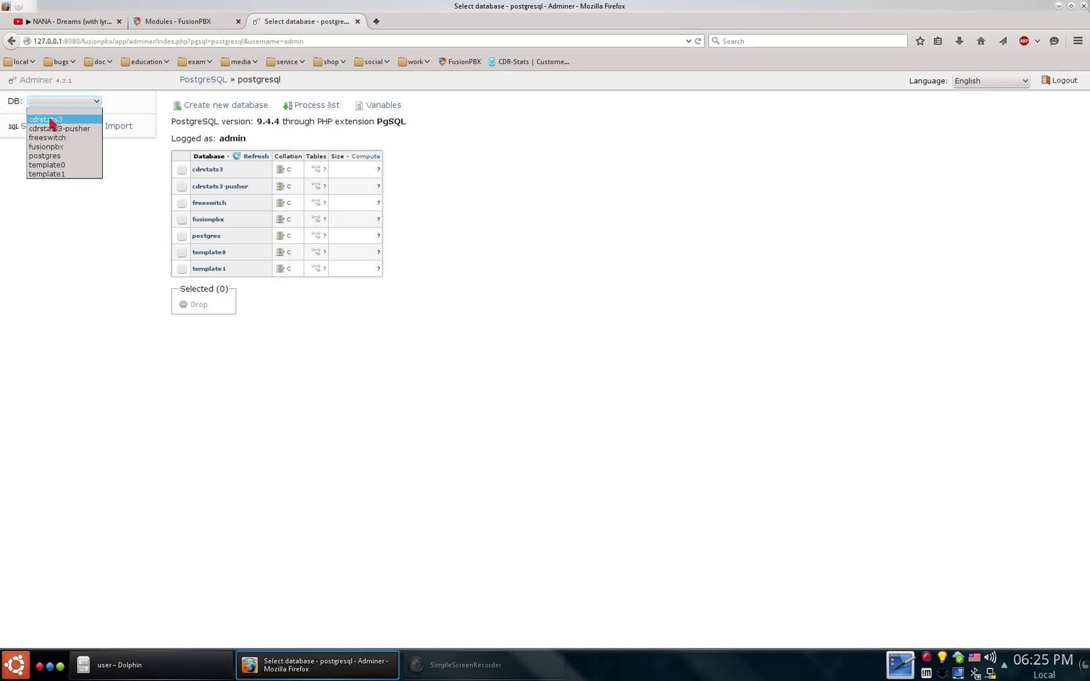
{"action": "left_click", "coordinate": [48, 121]}
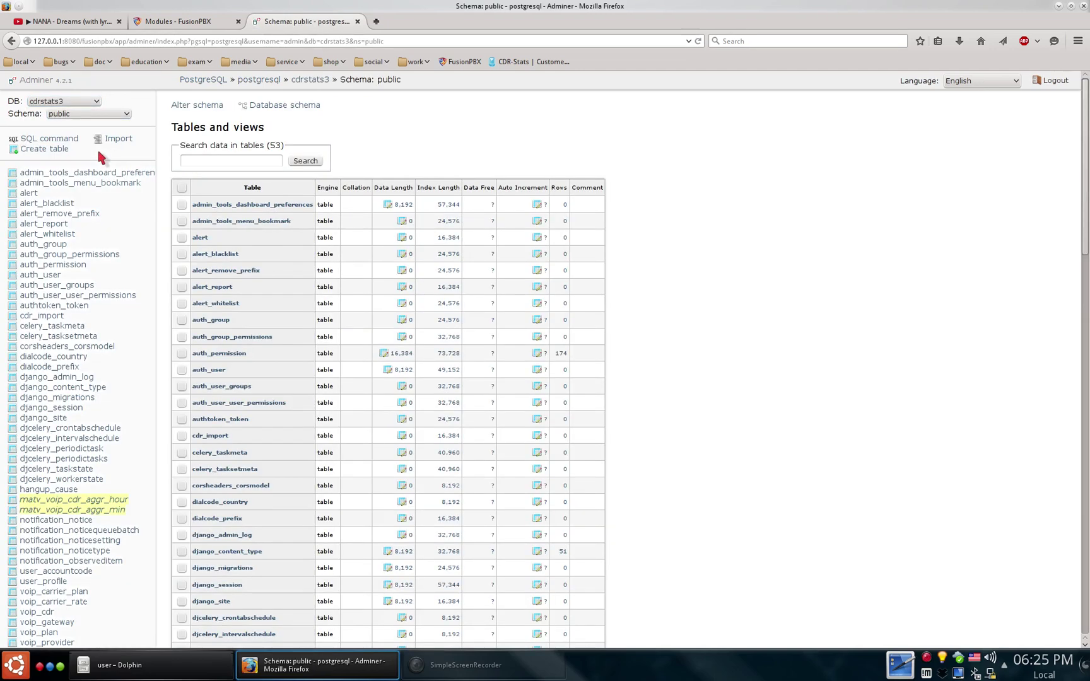
{"action": "scroll", "coordinate": [343, 303], "scroll_direction": "down", "scroll_amount": 10}
{"action": "scroll", "coordinate": [234, 175], "scroll_direction": "up", "scroll_amount": 10}
{"action": "left_click", "coordinate": [95, 102]}
{"action": "left_click", "coordinate": [89, 130]}
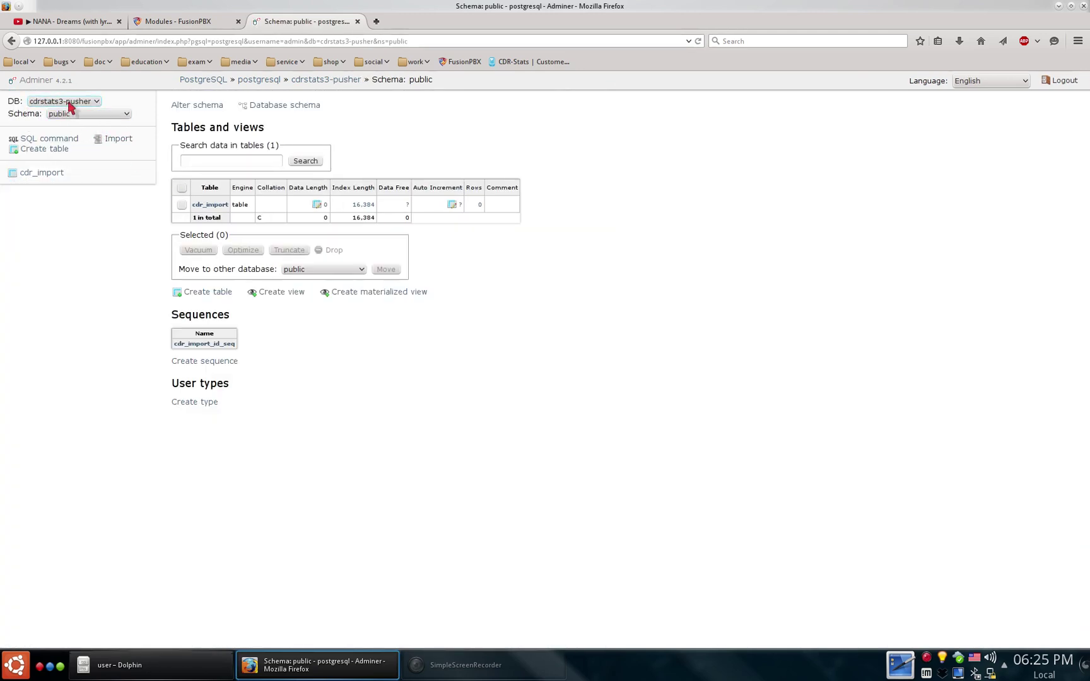
{"action": "left_click", "coordinate": [69, 102]}
{"action": "left_click", "coordinate": [66, 149]}
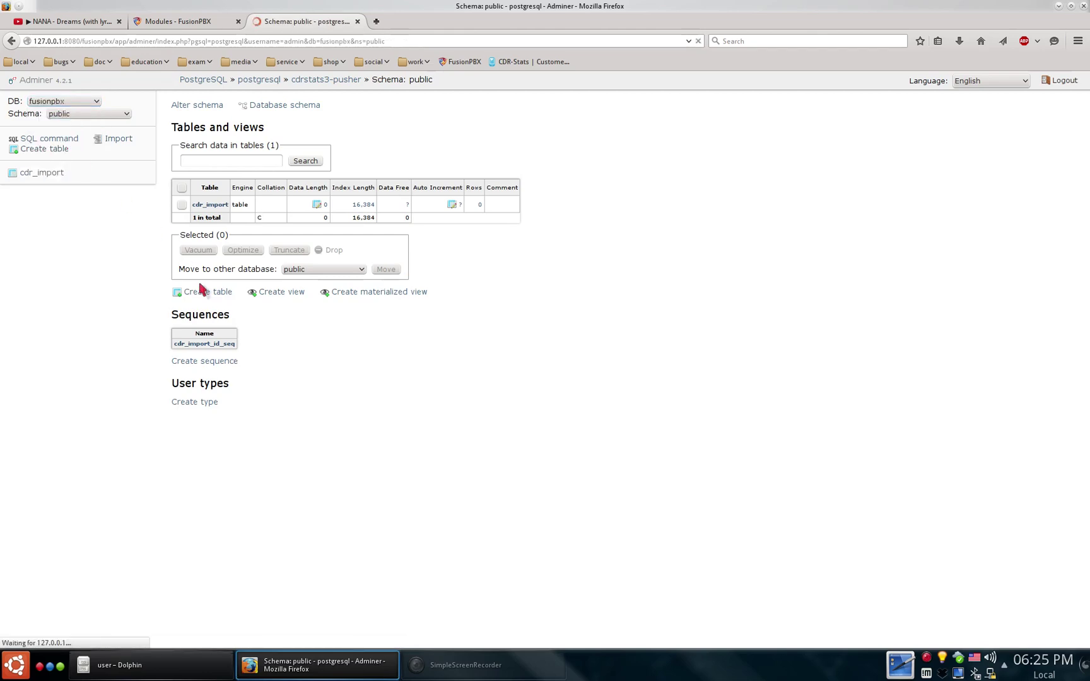
{"action": "scroll", "coordinate": [202, 287], "scroll_direction": "down", "scroll_amount": 8}
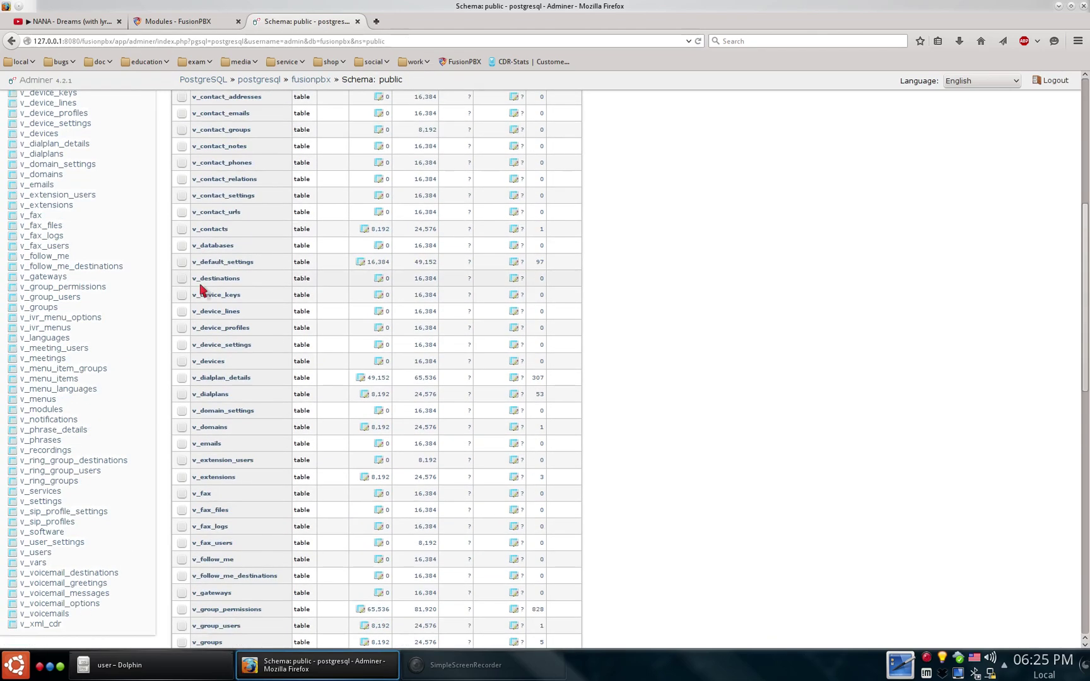
{"action": "scroll", "coordinate": [202, 288], "scroll_direction": "up", "scroll_amount": 8}
- Show the rows of the registrations table in the freeswitch database
{"action": "left_click", "coordinate": [73, 101]}
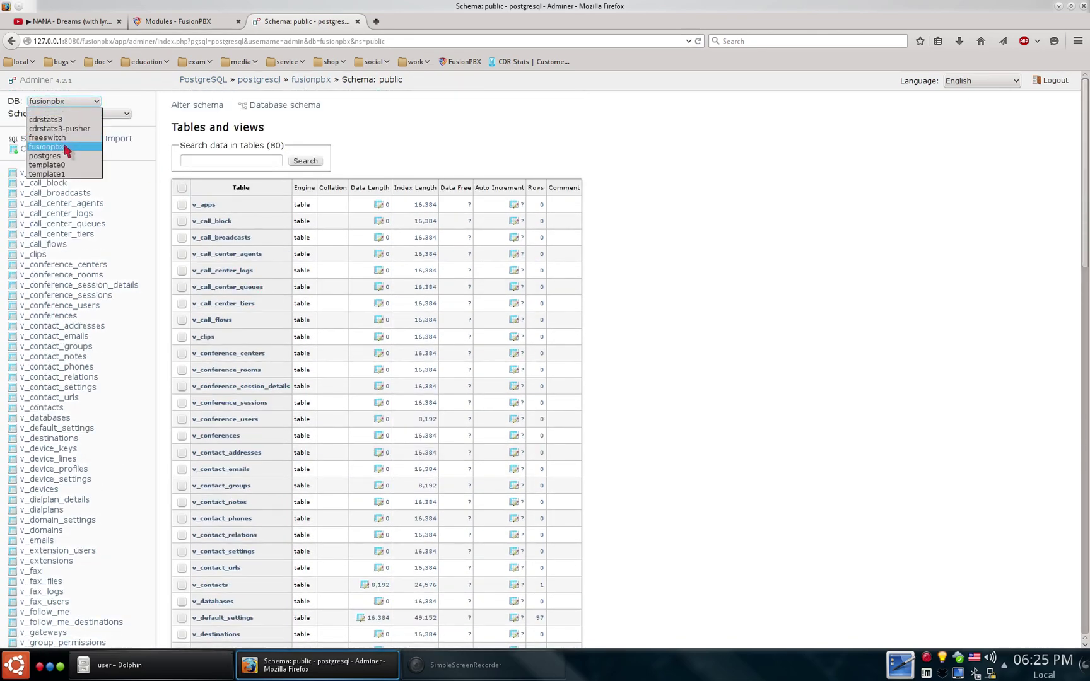
{"action": "left_click", "coordinate": [66, 137]}
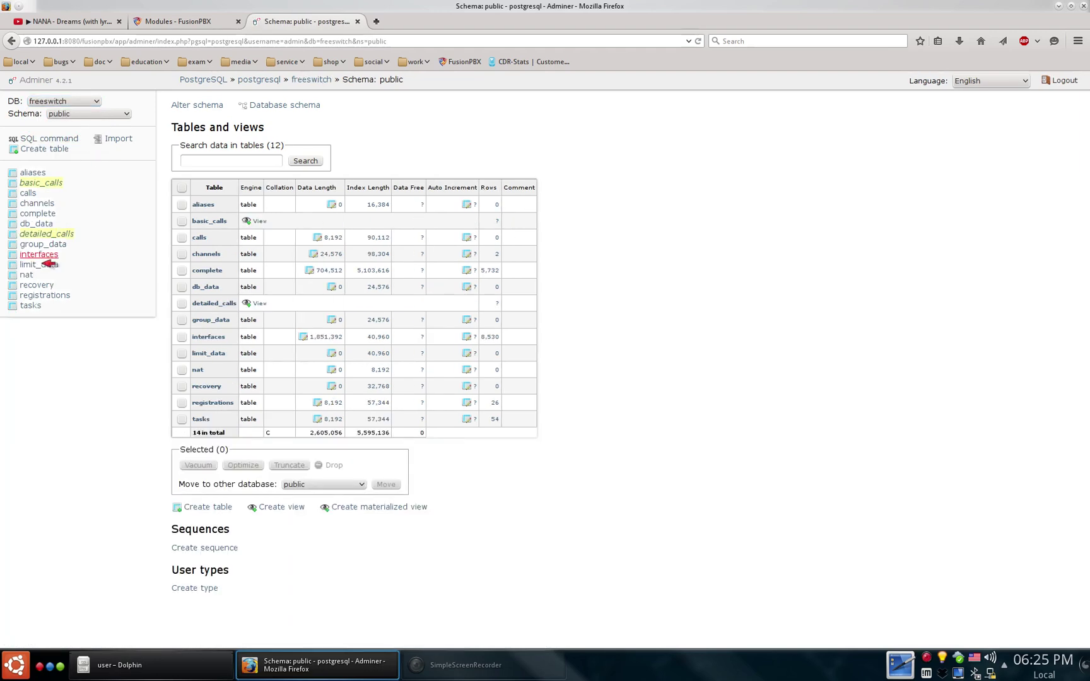
{"action": "left_click", "coordinate": [45, 295]}
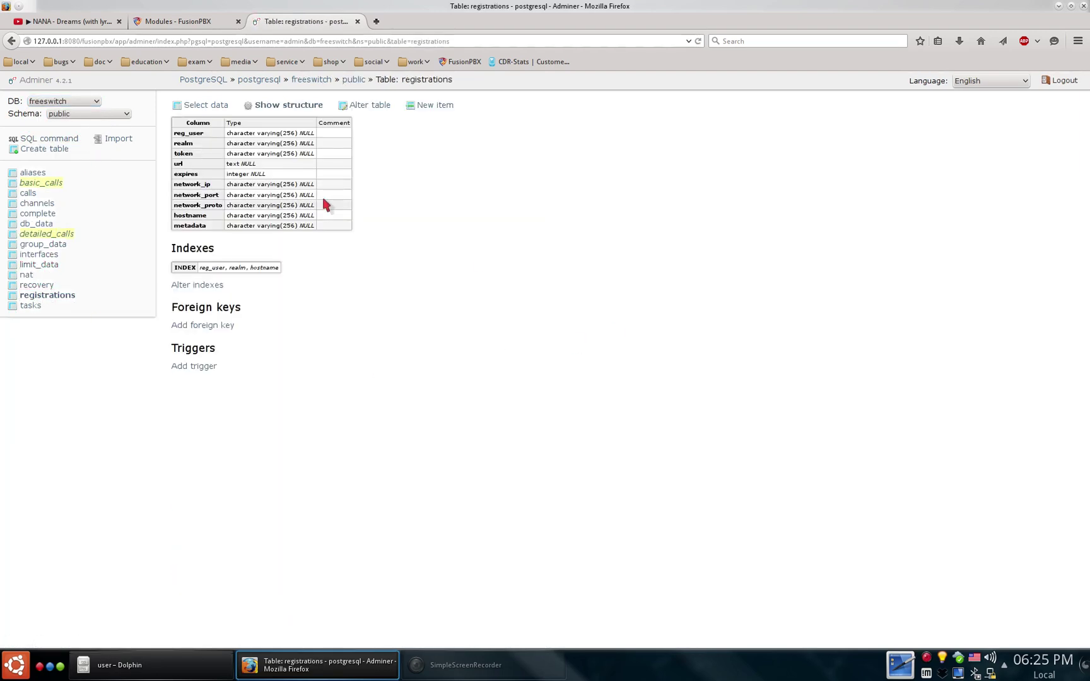
{"action": "left_click", "coordinate": [222, 104]}
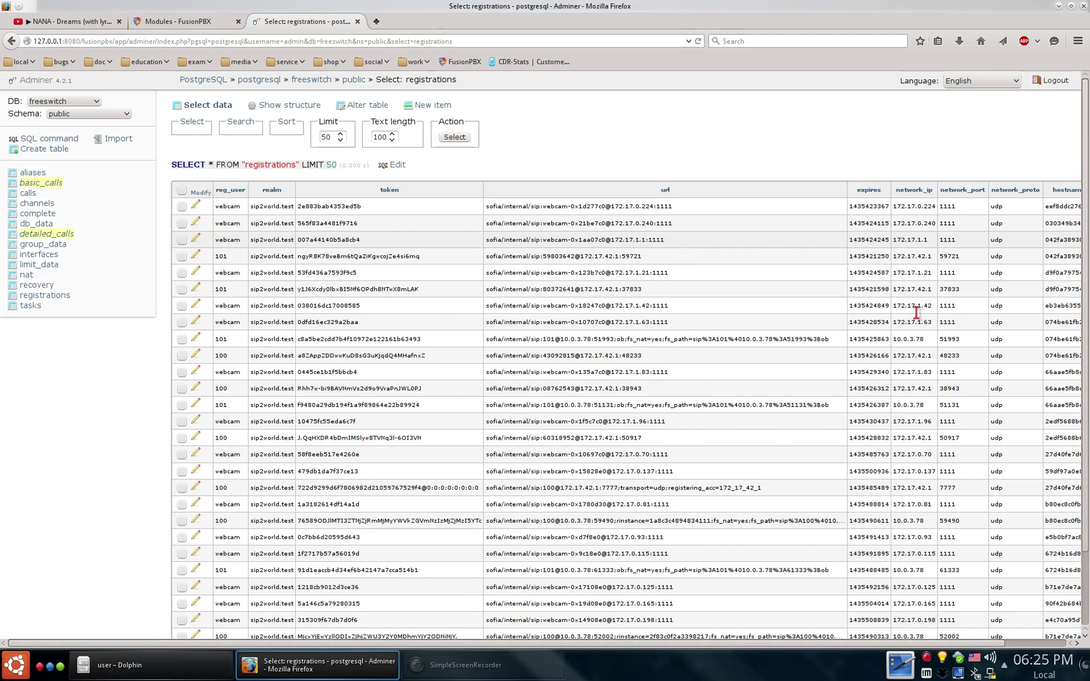
{"action": "scroll", "coordinate": [930, 339], "scroll_direction": "down", "scroll_amount": 3}
{"action": "scroll", "coordinate": [930, 339], "scroll_direction": "up", "scroll_amount": 3}
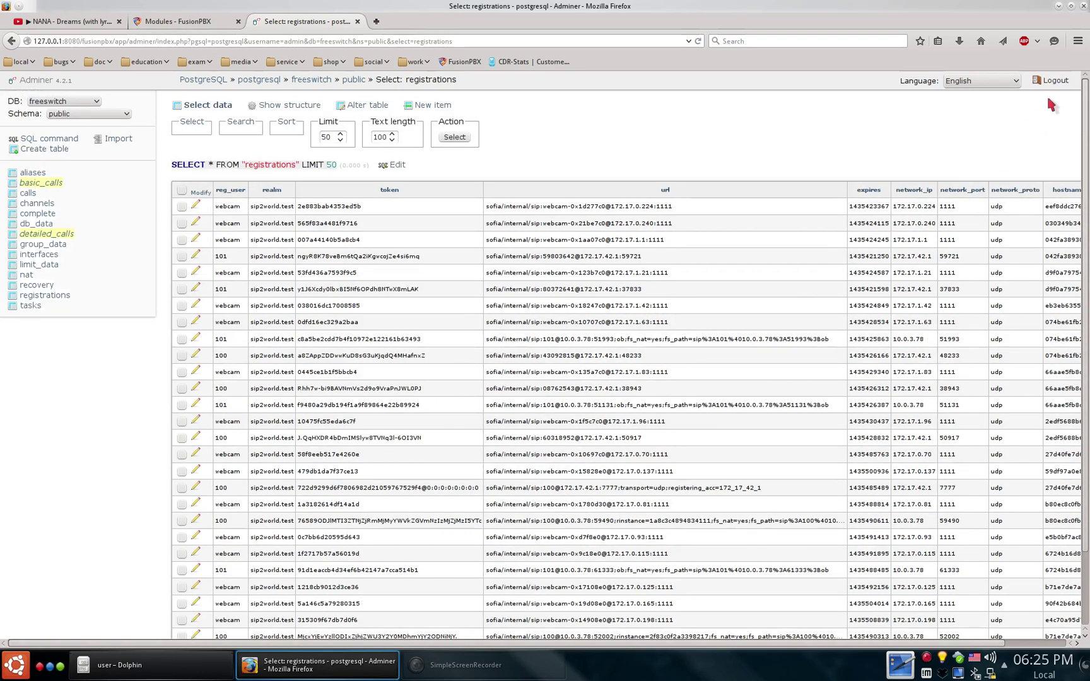
- Log out and log back in with SQLite 3 using /opt/freeswitch/db/cdr.db
{"action": "left_click", "coordinate": [1060, 81]}
{"action": "left_click", "coordinate": [287, 137]}
{"action": "left_click", "coordinate": [284, 158]}
{"action": "left_click", "coordinate": [283, 152]}
{"action": "type", "text": "/"}
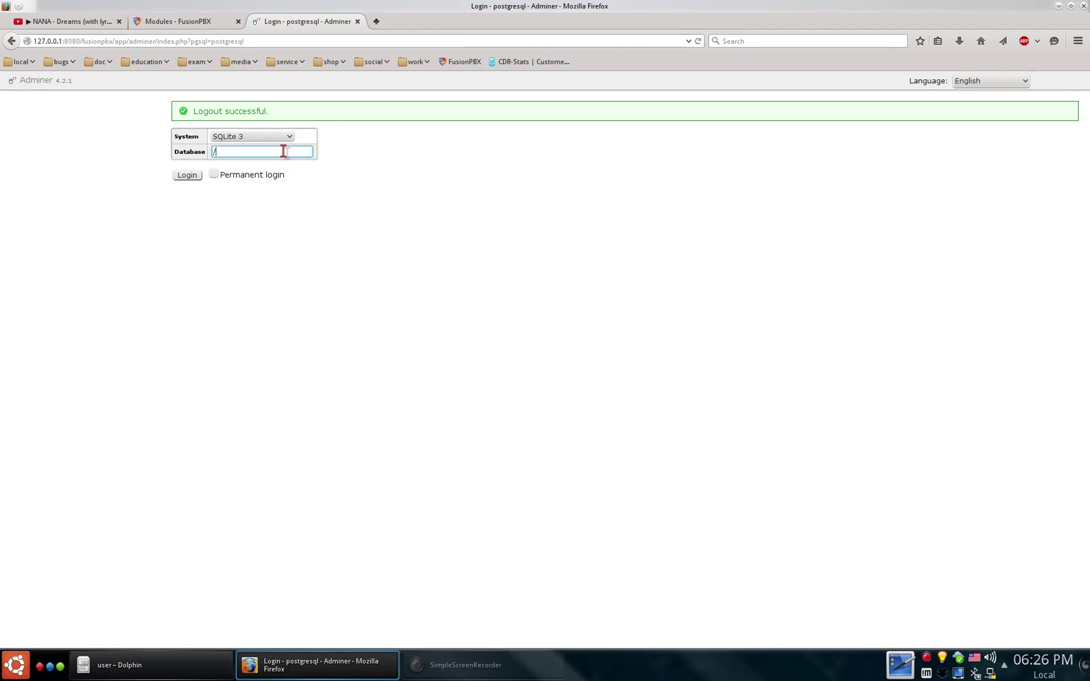
{"action": "type", "text": "opt/freeswitch/db/cdr.db"}
{"action": "key", "text": "Return"}
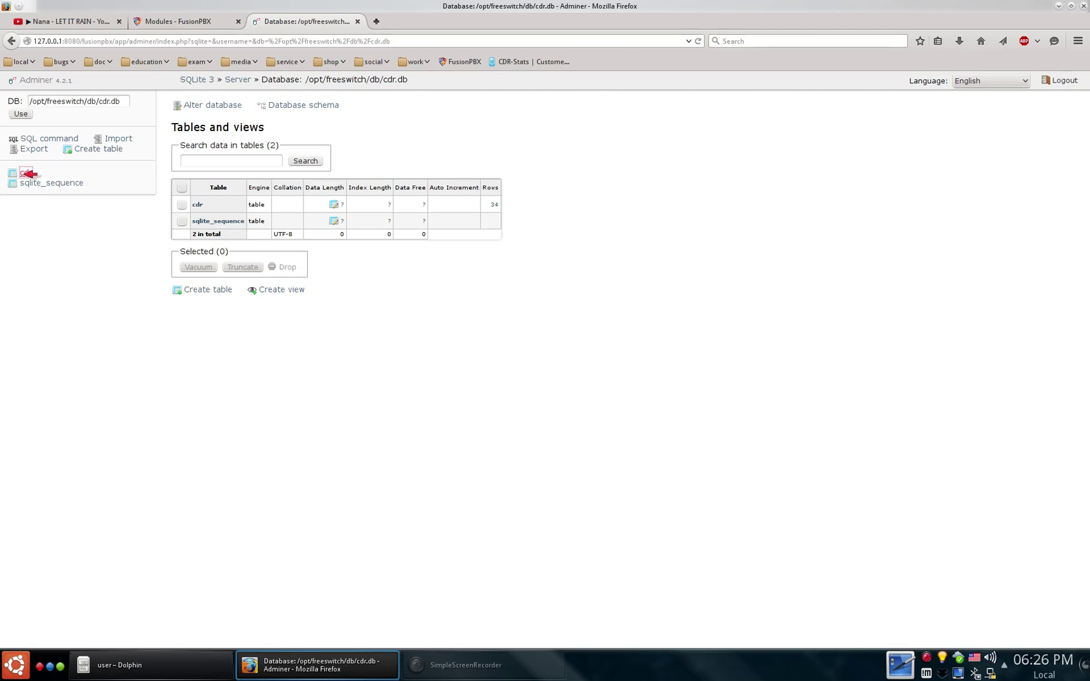
- Browse the call records in the cdr table, then log out
{"action": "left_click", "coordinate": [26, 173]}
{"action": "left_click", "coordinate": [208, 105]}
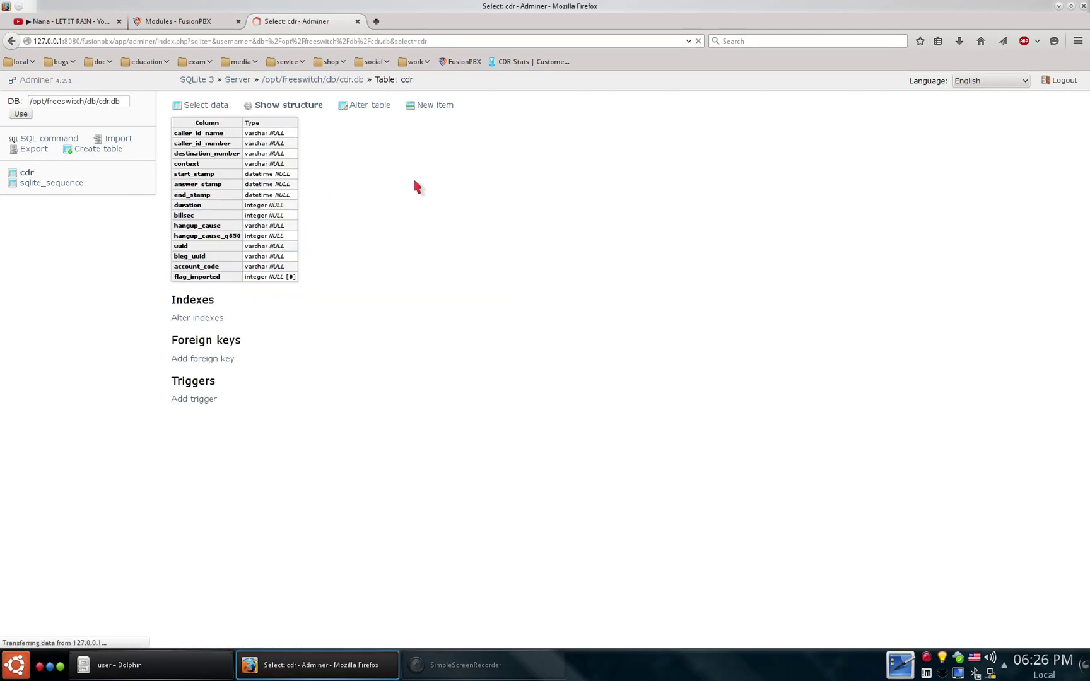
{"action": "scroll", "coordinate": [616, 373], "scroll_direction": "down", "scroll_amount": 5}
{"action": "scroll", "coordinate": [616, 372], "scroll_direction": "up", "scroll_amount": 5}
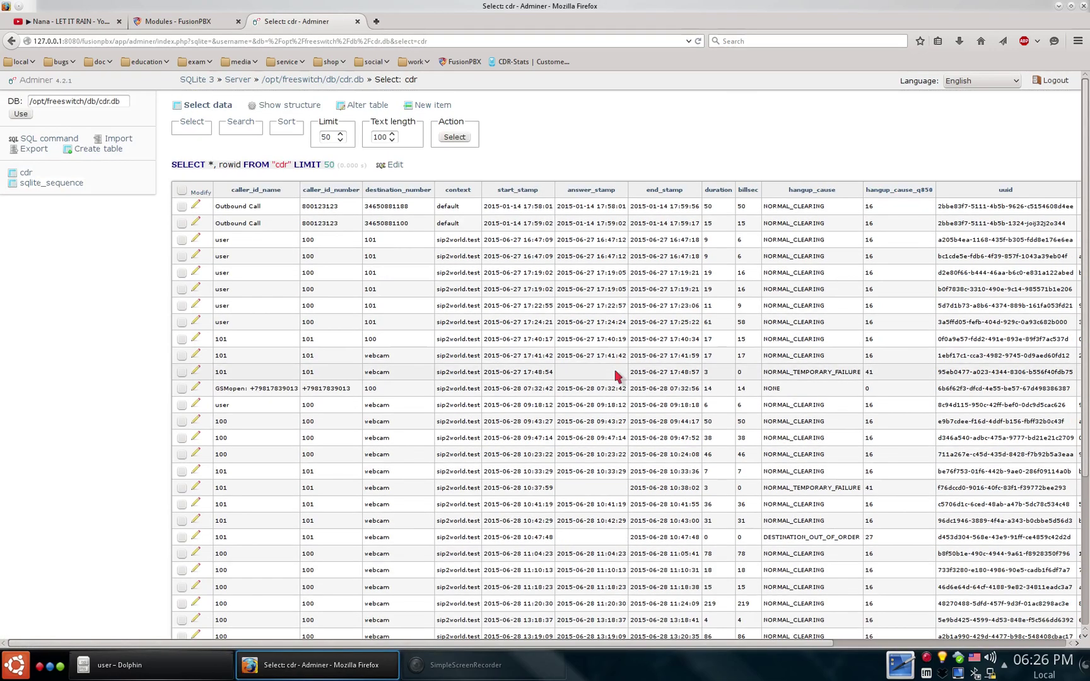
{"action": "scroll", "coordinate": [617, 376], "scroll_direction": "down", "scroll_amount": 5}
{"action": "scroll", "coordinate": [617, 376], "scroll_direction": "up", "scroll_amount": 3}
{"action": "left_click", "coordinate": [1054, 81]}
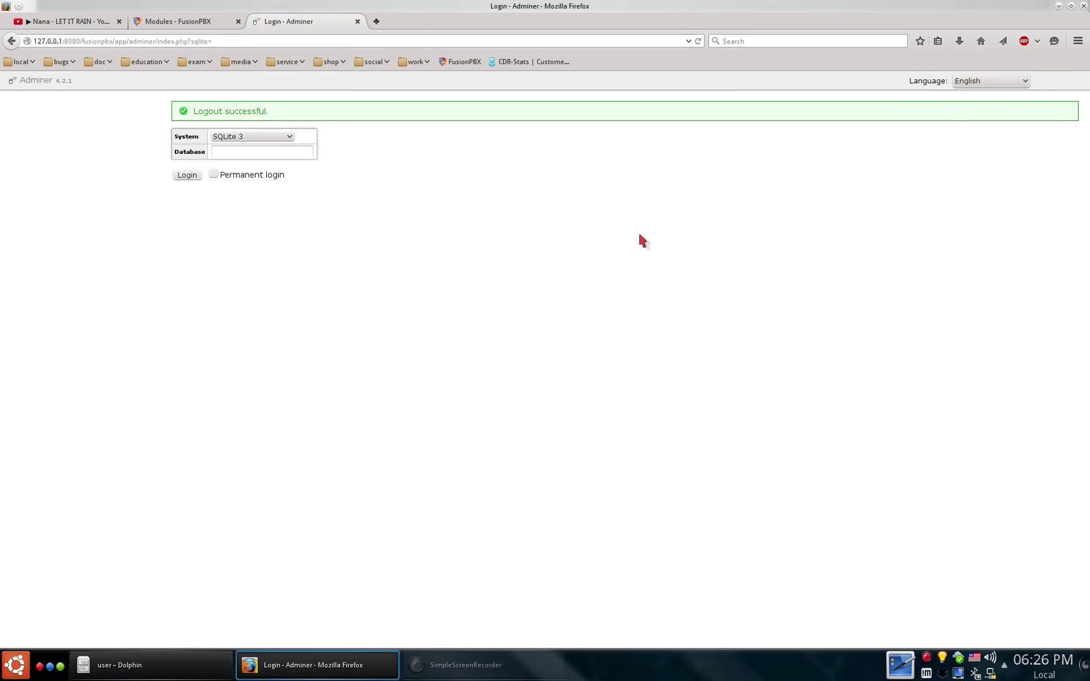
- Load CDR-Stats in a new tab and sign in with the admin credentials
{"action": "left_click", "coordinate": [376, 22]}
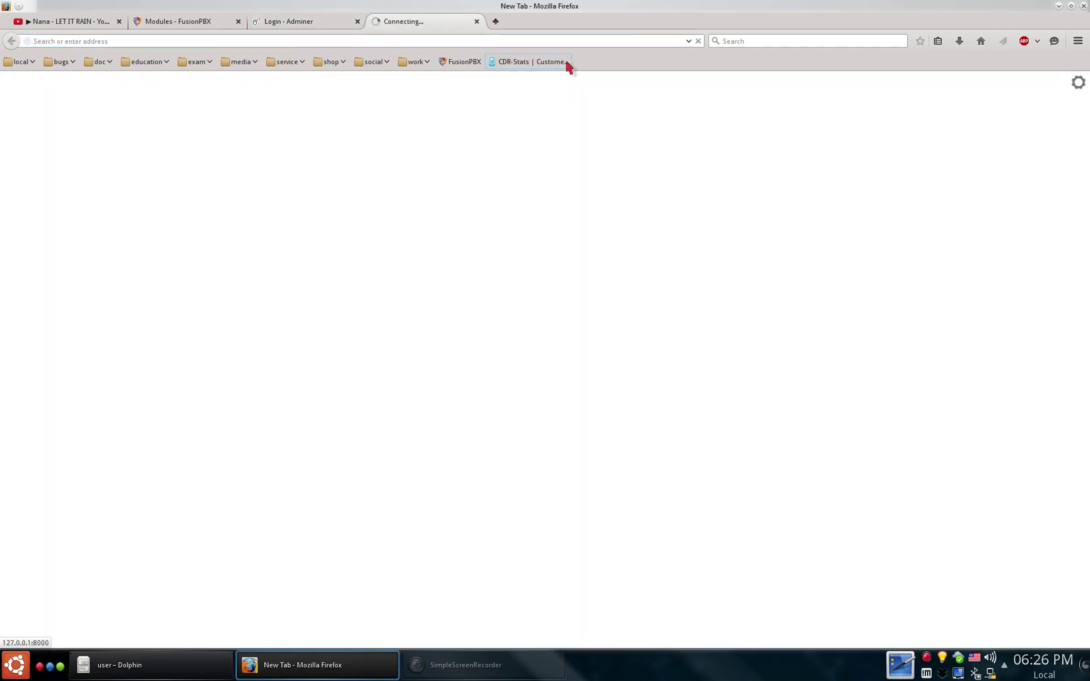
{"action": "left_click", "coordinate": [567, 63]}
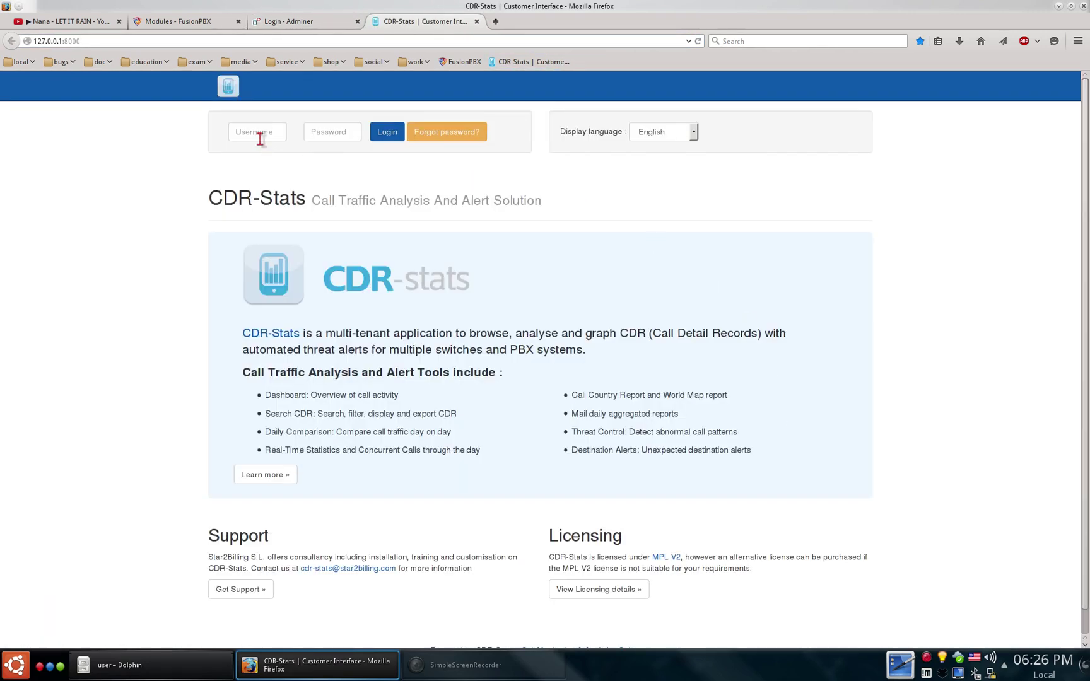
{"action": "left_click", "coordinate": [259, 128]}
{"action": "type", "text": "admin"}
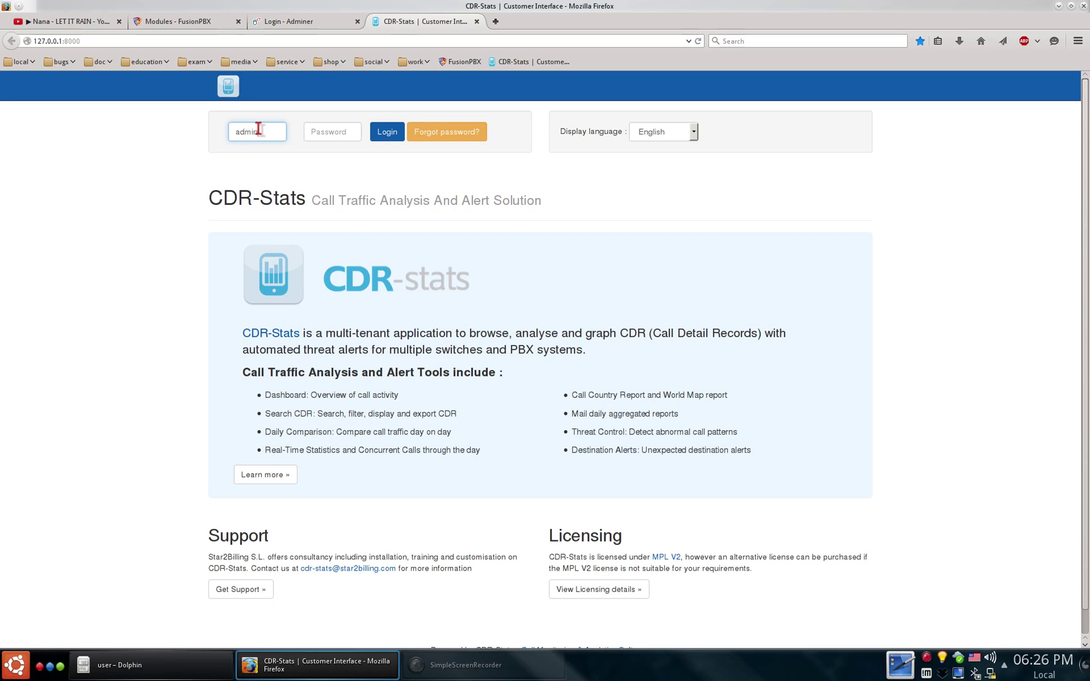
{"action": "key", "text": "Tab"}
{"action": "type", "text": "a"}
{"action": "key", "text": "Return"}
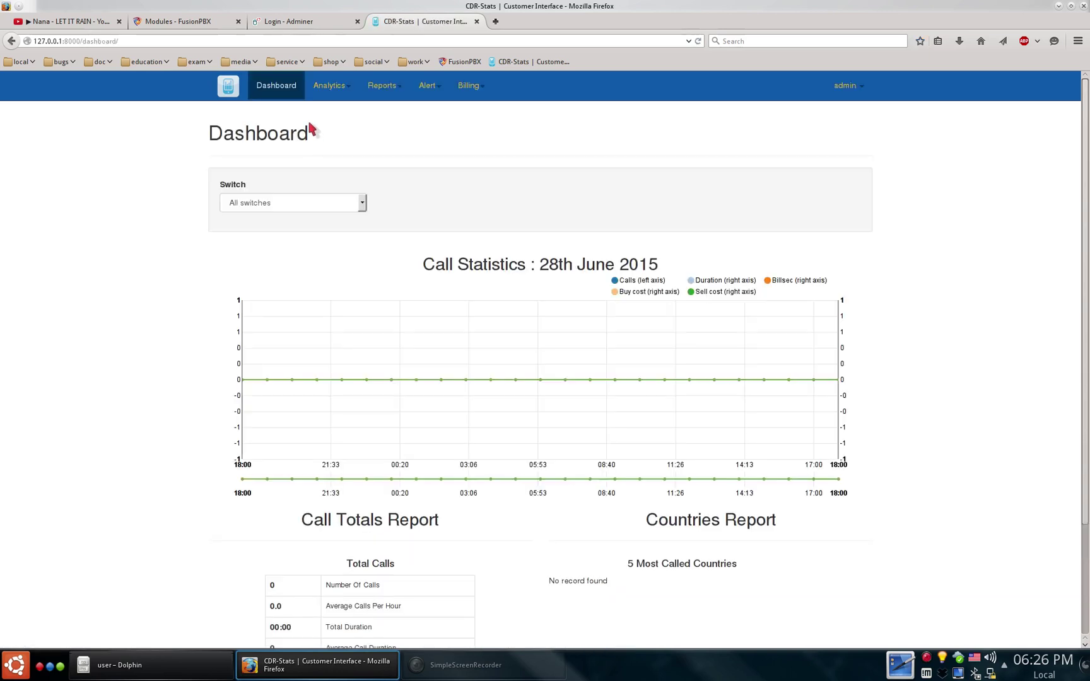
- Open the Analytics > Overview hourly call traffic page
{"action": "left_click", "coordinate": [324, 201]}
{"action": "left_click", "coordinate": [336, 86]}
{"action": "left_click", "coordinate": [327, 108]}
- View the CDR records and the Daily Comparison pages under Analytics
{"action": "left_click", "coordinate": [334, 86]}
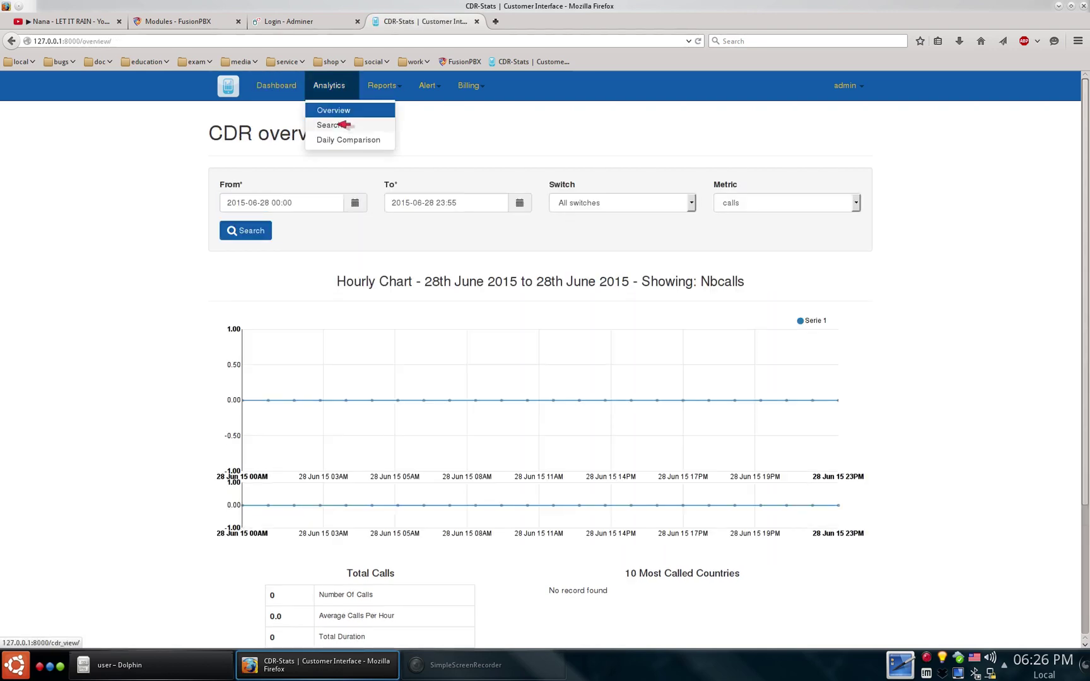
{"action": "left_click", "coordinate": [344, 126]}
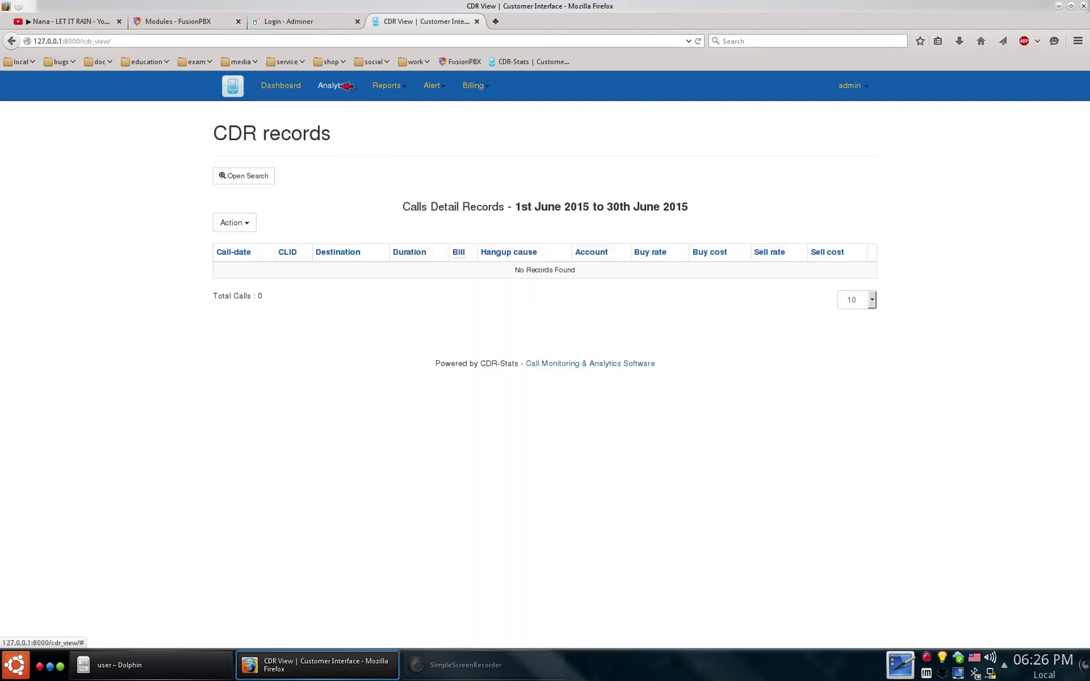
{"action": "left_click", "coordinate": [334, 86]}
{"action": "left_click", "coordinate": [347, 139]}
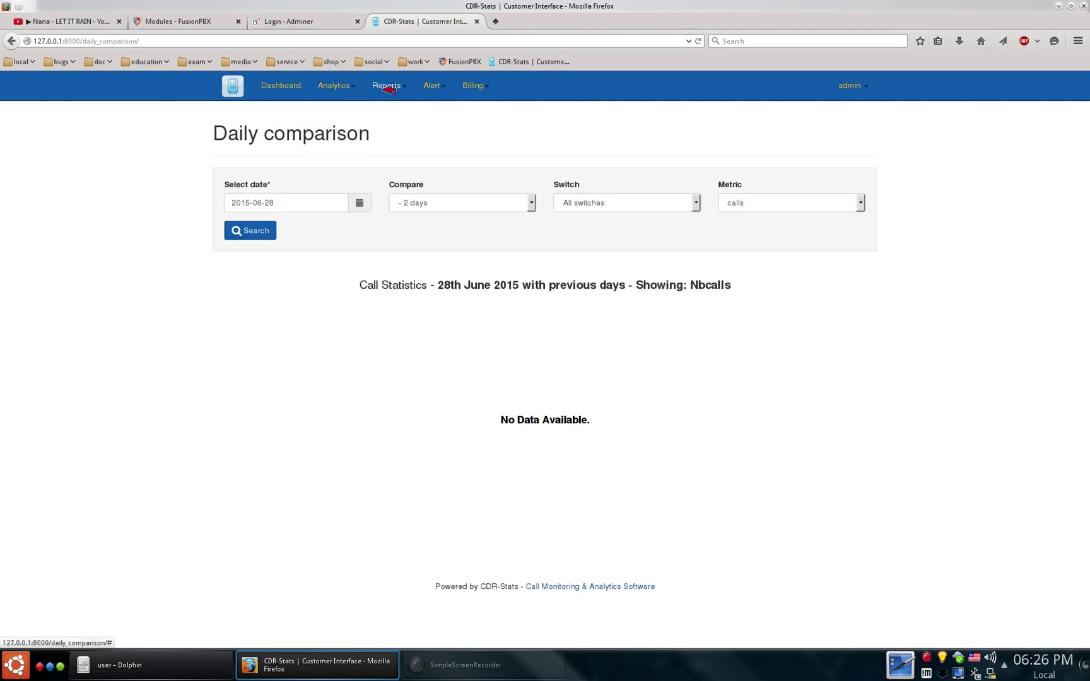
- View the By Country report, then the World Map report
{"action": "left_click", "coordinate": [386, 87]}
{"action": "left_click", "coordinate": [397, 110]}
{"action": "left_click", "coordinate": [387, 88]}
{"action": "left_click", "coordinate": [388, 123]}
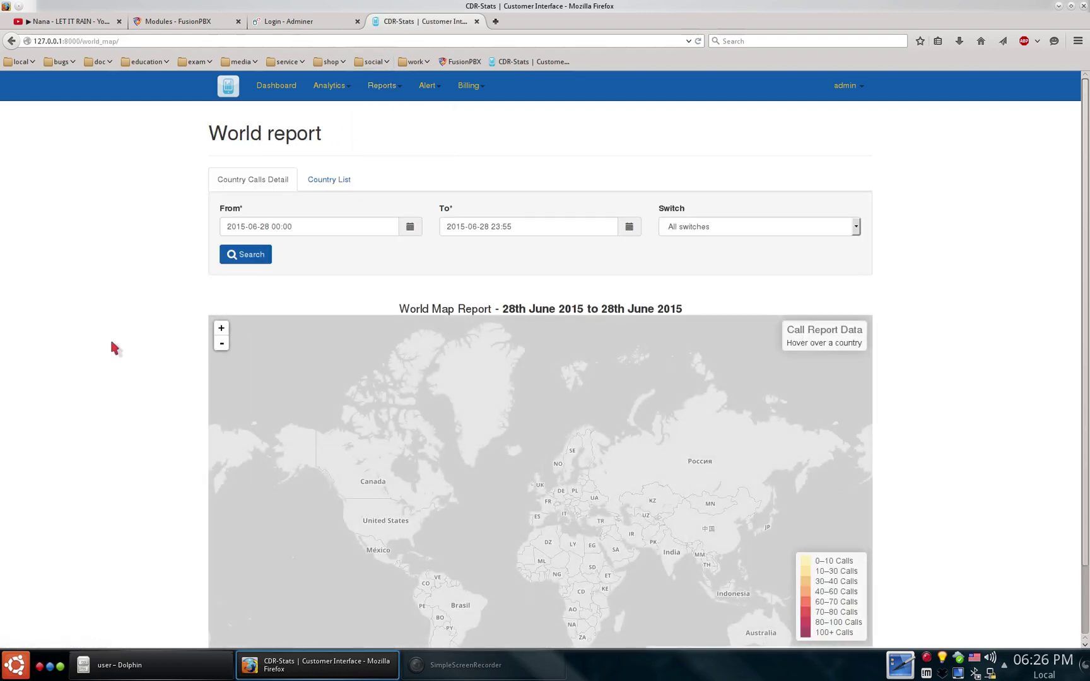
- Pan the world call map to North Africa and the Middle East, then open Mail Report
{"action": "scroll", "coordinate": [114, 348], "scroll_direction": "down", "scroll_amount": 2}
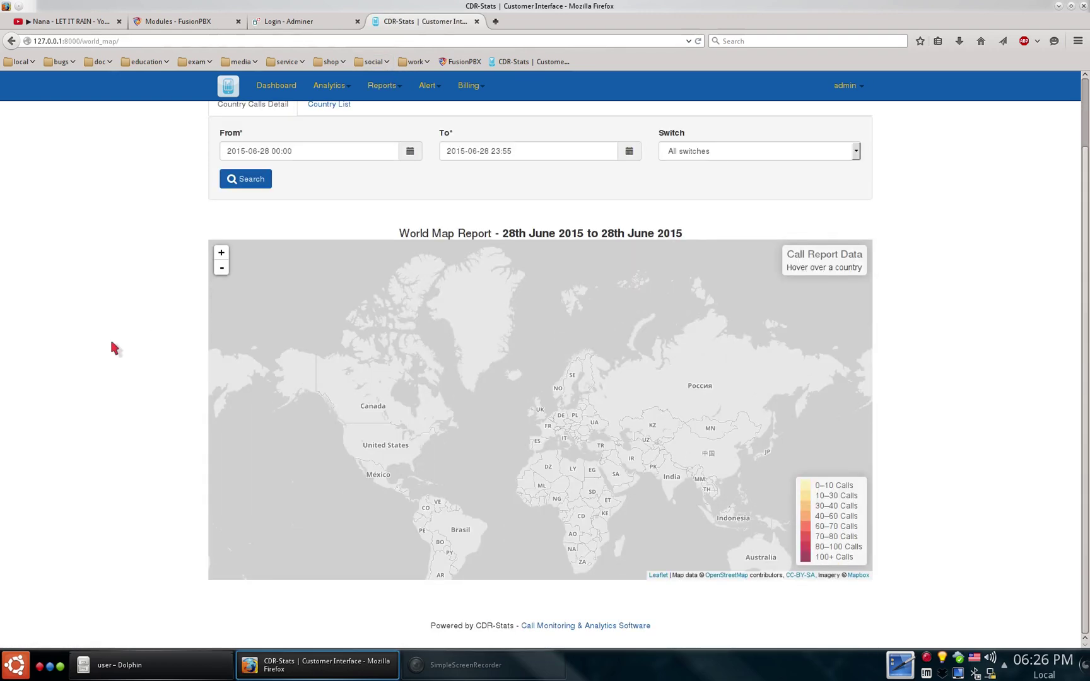
{"action": "scroll", "coordinate": [114, 348], "scroll_direction": "up", "scroll_amount": 1}
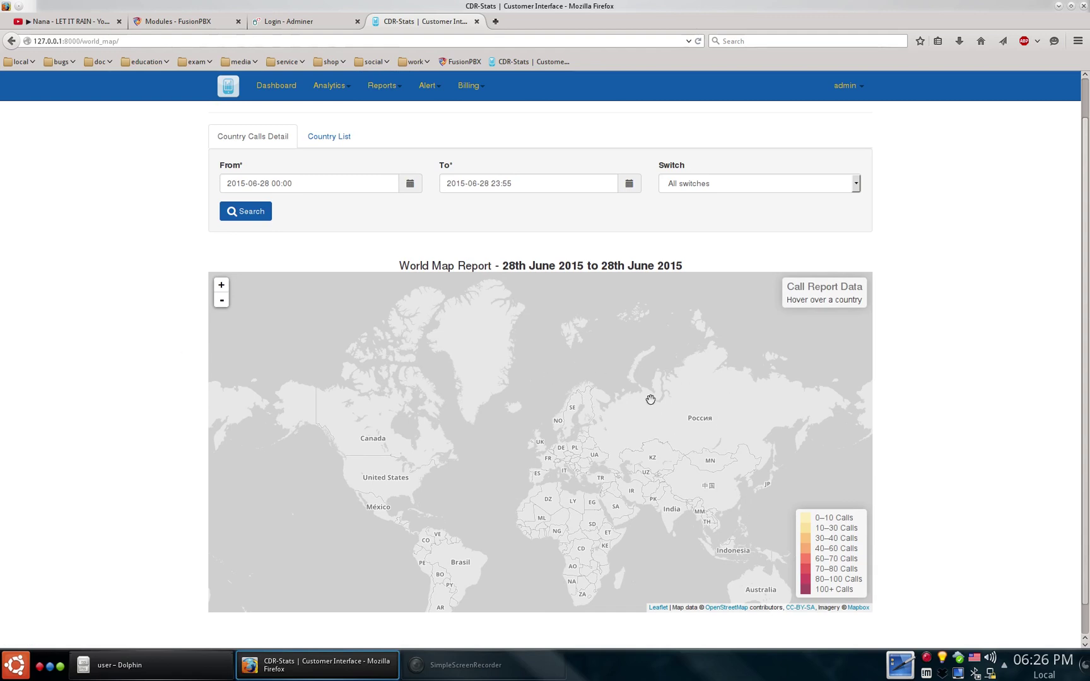
{"action": "scroll", "coordinate": [312, 297], "scroll_direction": "up", "scroll_amount": 5}
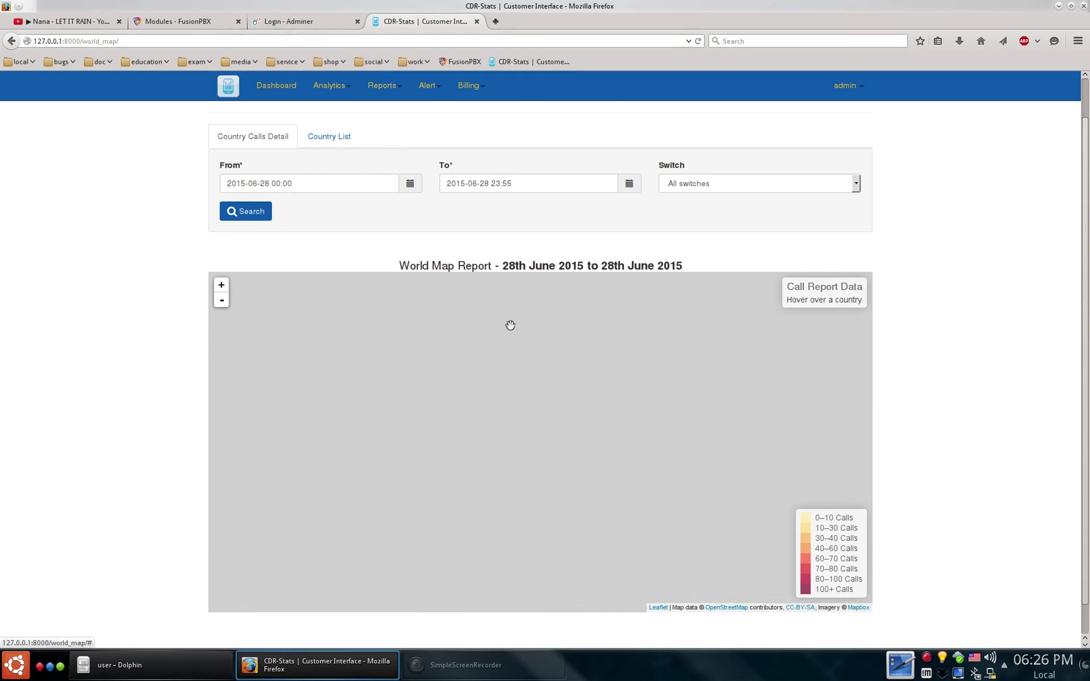
{"action": "scroll", "coordinate": [510, 328], "scroll_direction": "down", "scroll_amount": 2}
{"action": "scroll", "coordinate": [650, 382], "scroll_direction": "down", "scroll_amount": 2}
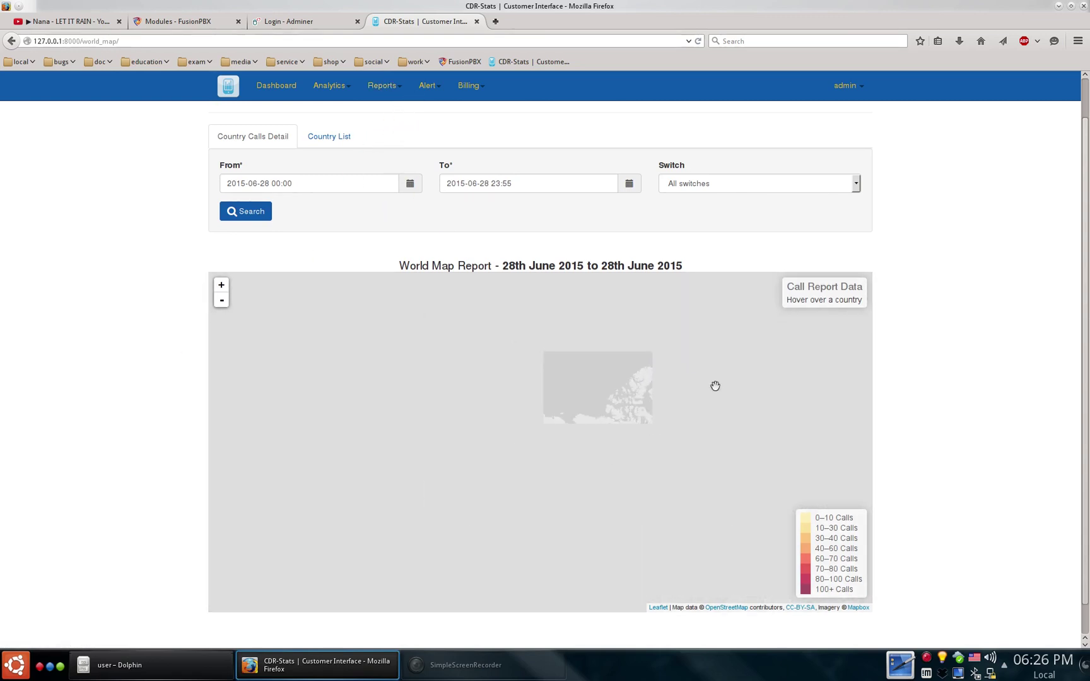
{"action": "scroll", "coordinate": [584, 444], "scroll_direction": "up", "scroll_amount": 3}
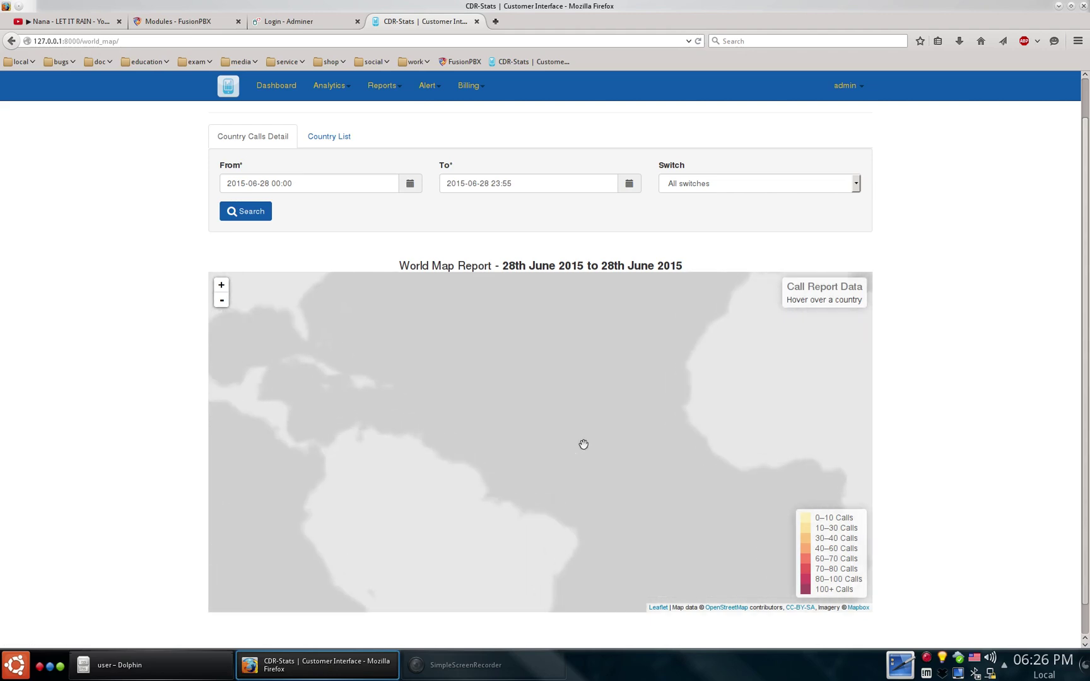
{"action": "left_click_drag", "start_coordinate": [730, 419], "coordinate": [321, 434]}
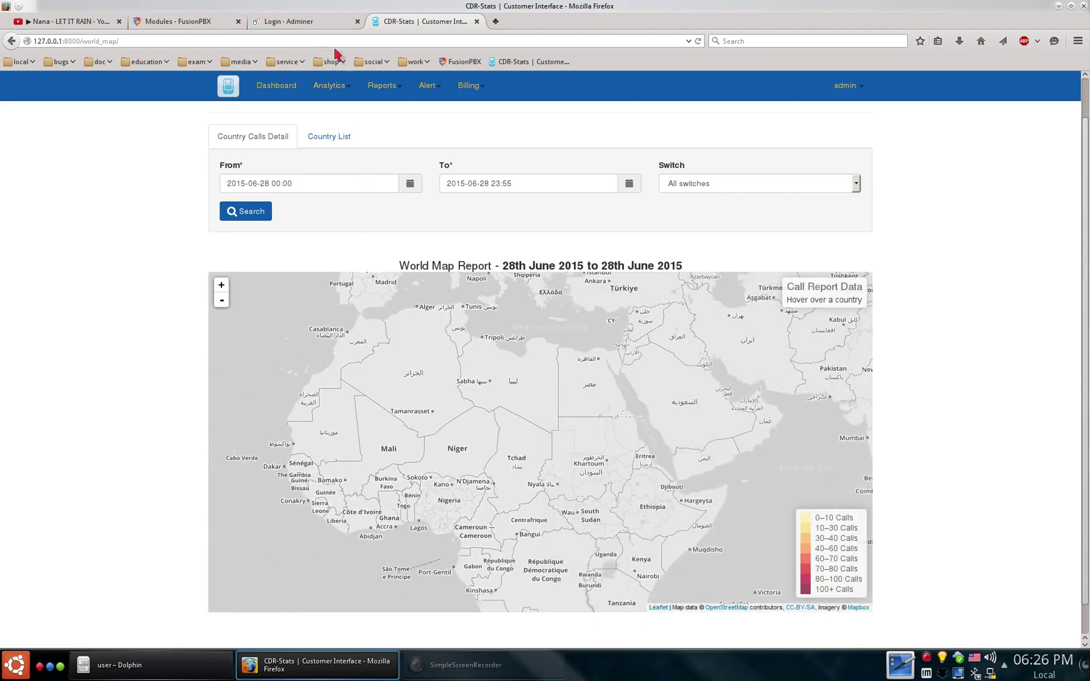
{"action": "left_click", "coordinate": [382, 85]}
{"action": "left_click", "coordinate": [393, 139]}
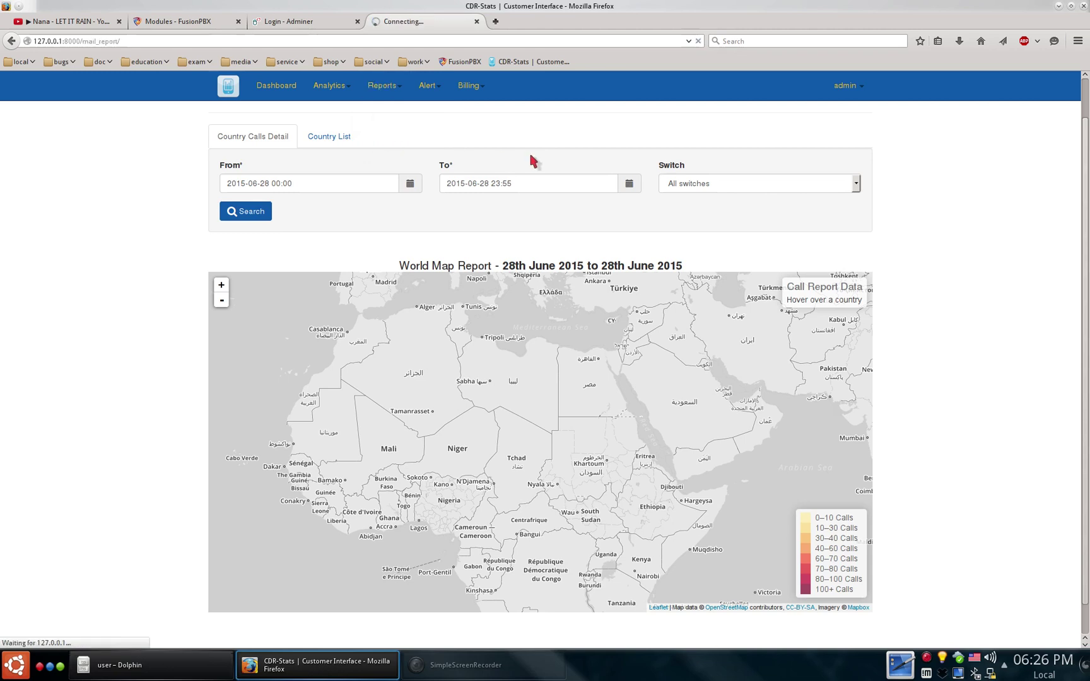
- Browse the Alert Settings, Alert Report and Destination Control pages
{"action": "left_click", "coordinate": [435, 87]}
{"action": "left_click", "coordinate": [446, 110]}
{"action": "left_click", "coordinate": [435, 85]}
{"action": "left_click", "coordinate": [434, 124]}
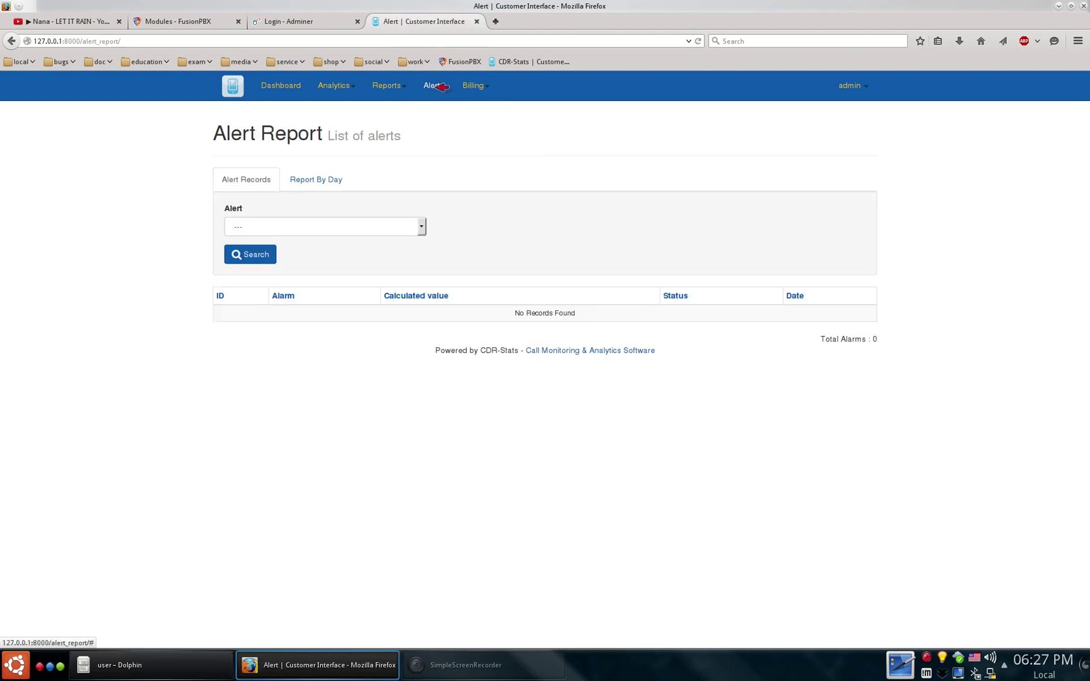
{"action": "left_click", "coordinate": [435, 86]}
{"action": "left_click", "coordinate": [445, 138]}
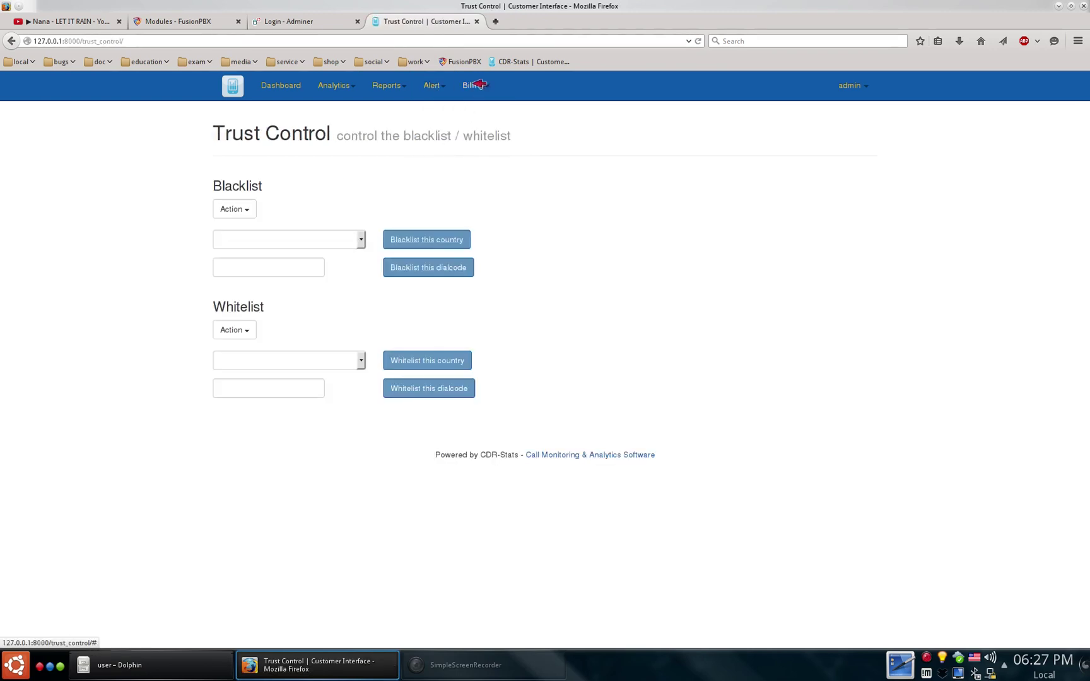
- Browse the billing Rates, Call Simulator and Billing Report pages, then the admin Diagnostic page
{"action": "left_click", "coordinate": [479, 85]}
{"action": "left_click", "coordinate": [473, 110]}
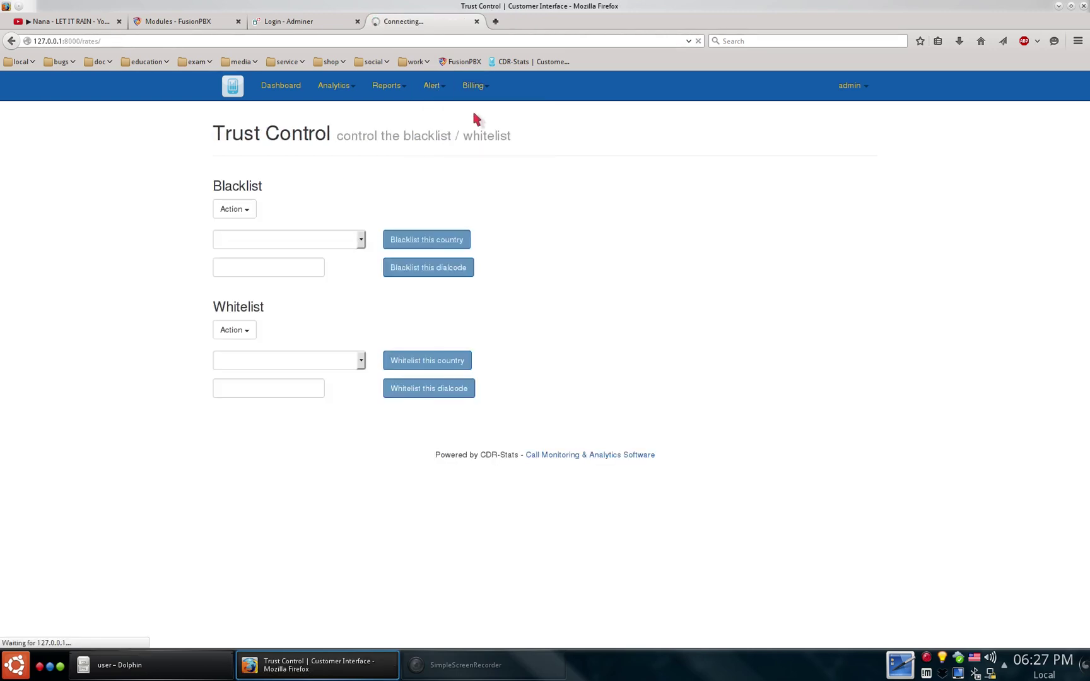
{"action": "left_click", "coordinate": [480, 86]}
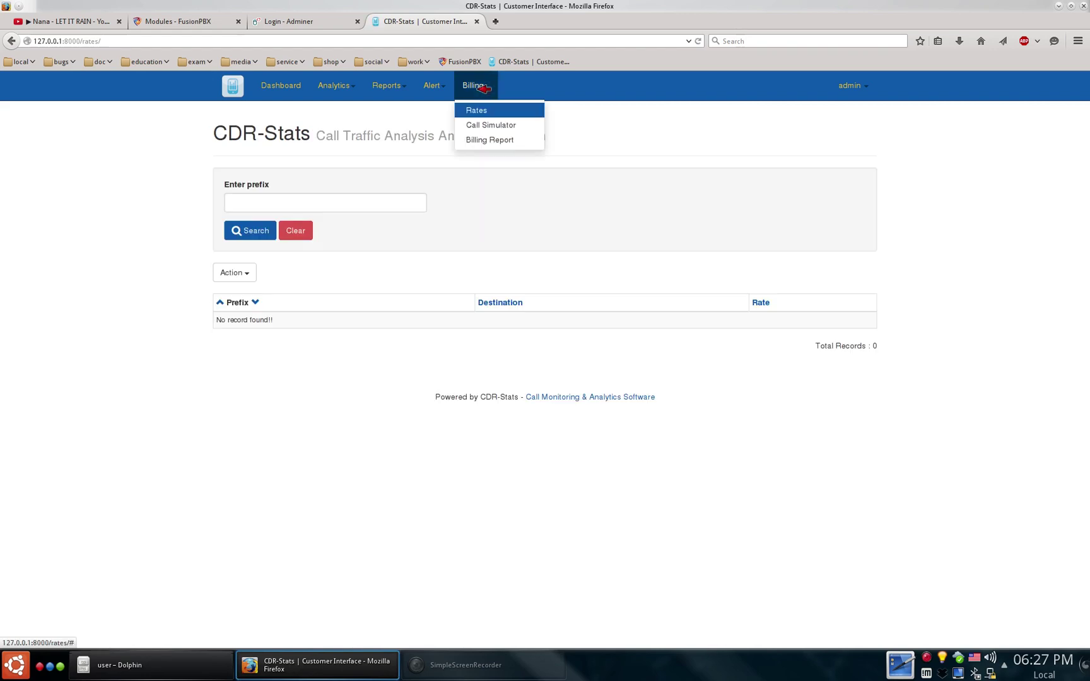
{"action": "left_click", "coordinate": [473, 125]}
{"action": "left_click", "coordinate": [478, 87]}
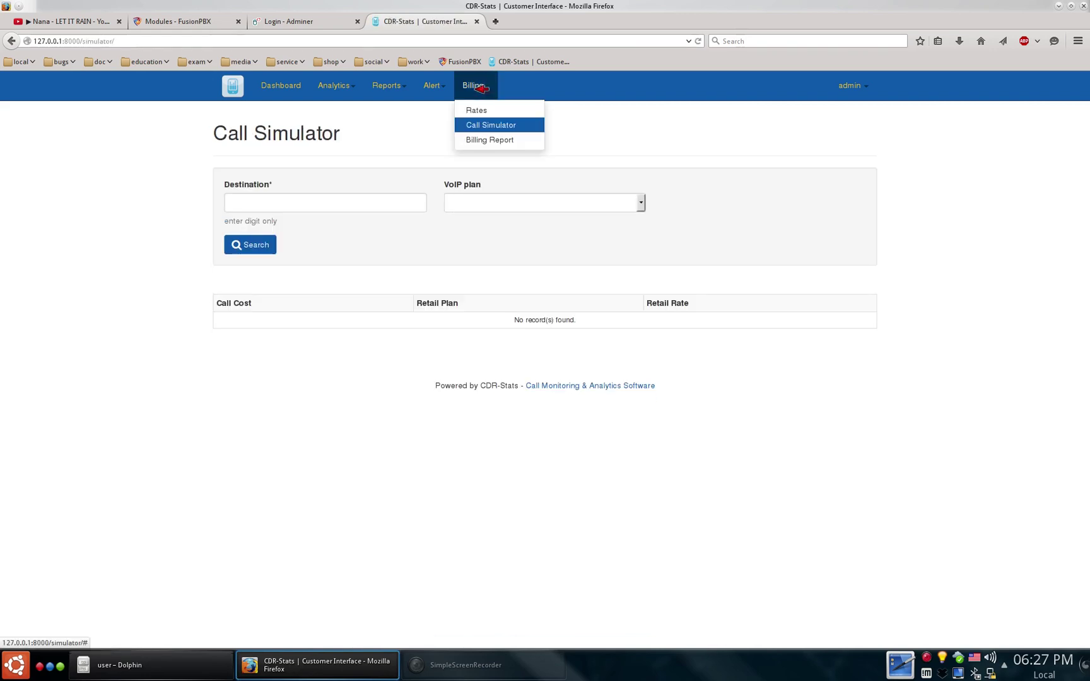
{"action": "left_click", "coordinate": [486, 139]}
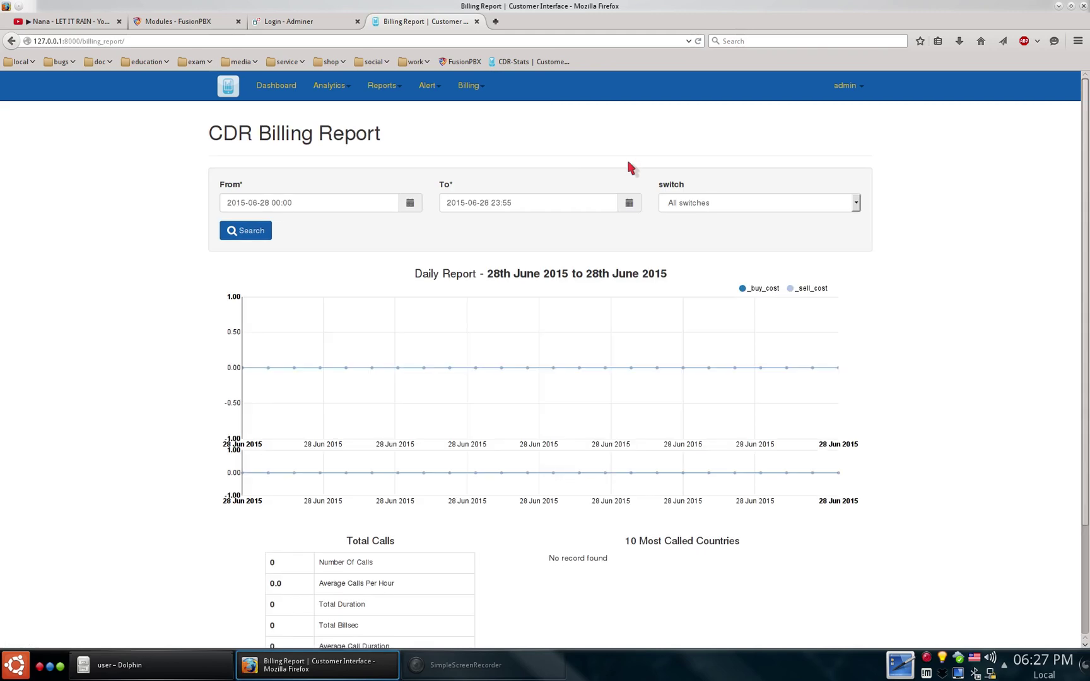
{"action": "left_click", "coordinate": [845, 86]}
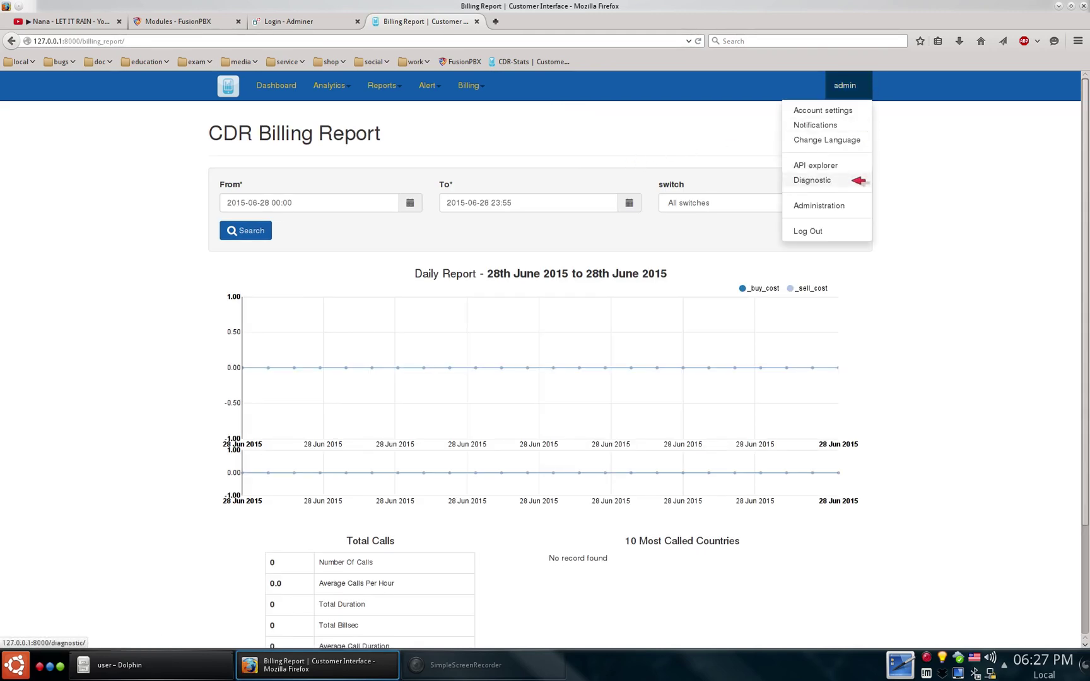
{"action": "left_click", "coordinate": [856, 179]}
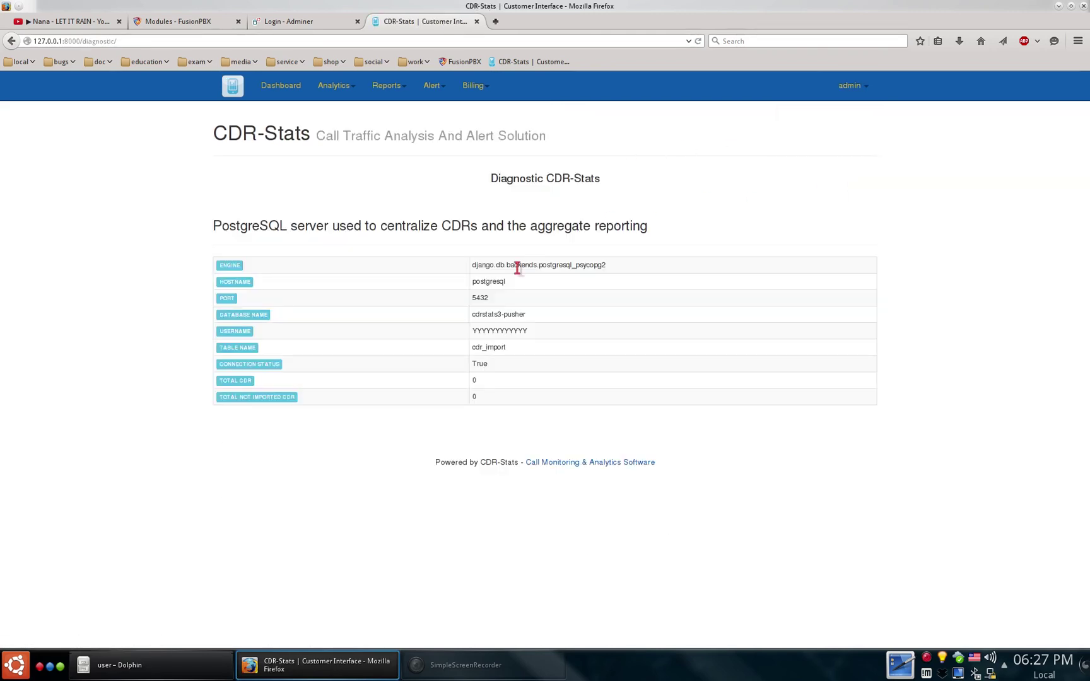
- Scroll through the admin site's 64 hangup causes, then go back to the Customer Panel home
{"action": "left_click", "coordinate": [864, 86]}
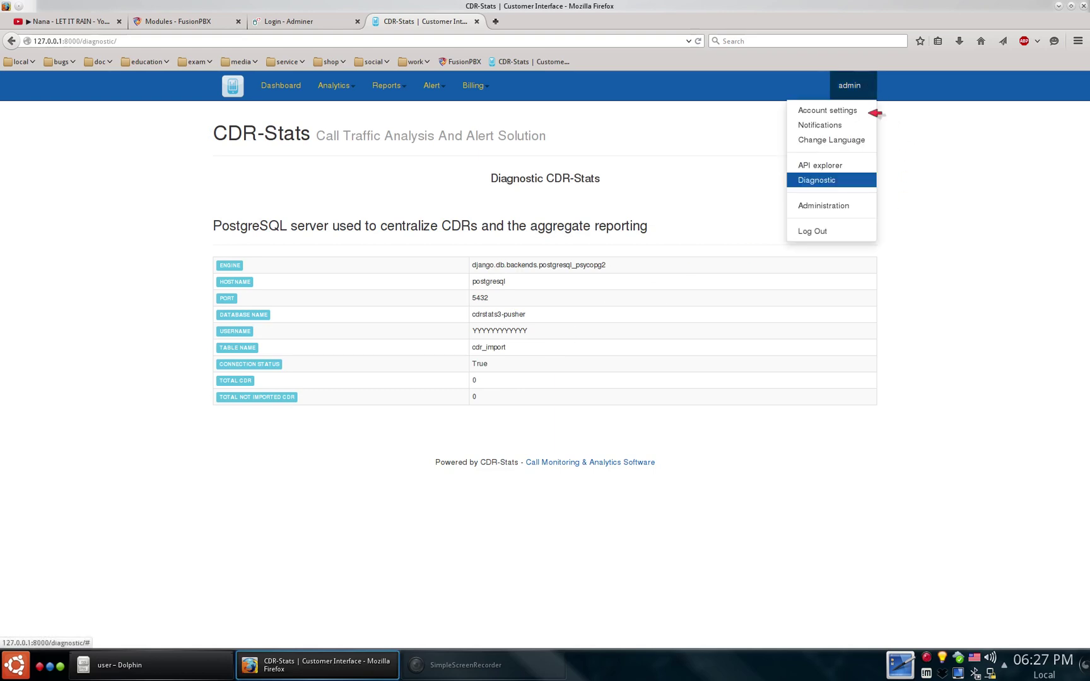
{"action": "left_click", "coordinate": [855, 206]}
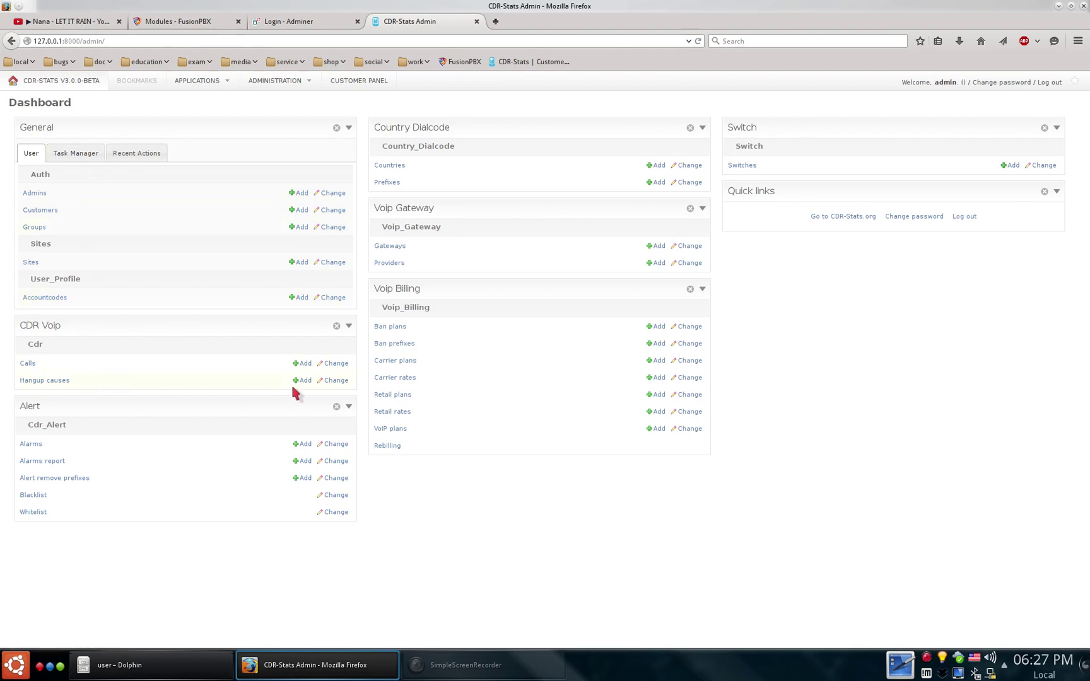
{"action": "left_click", "coordinate": [338, 379]}
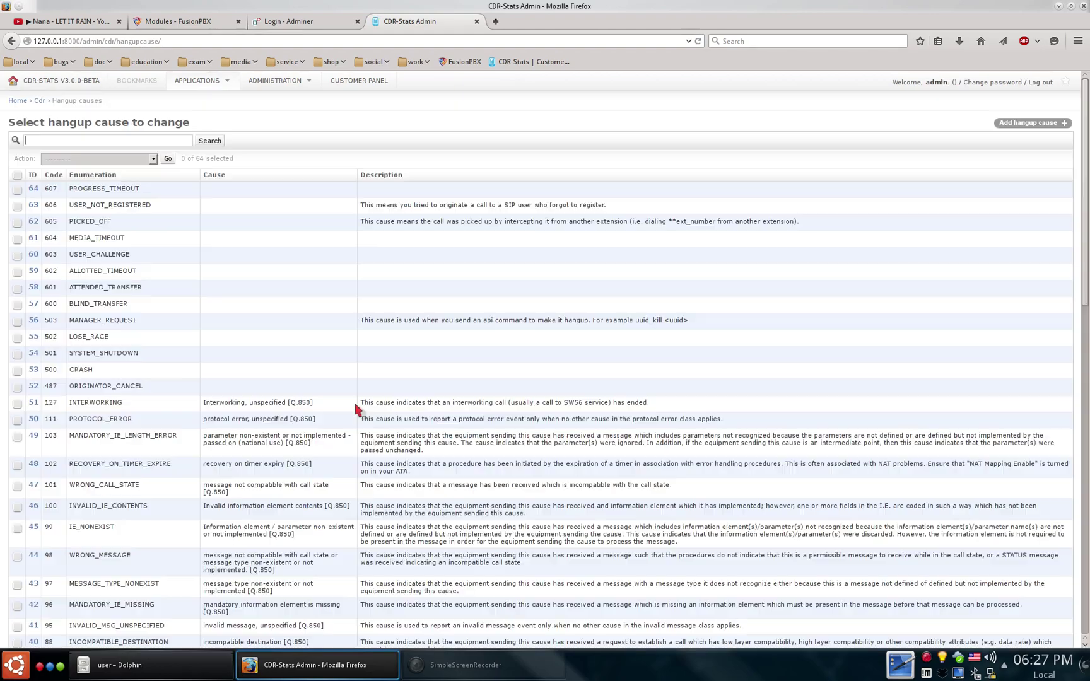
{"action": "scroll", "coordinate": [356, 411], "scroll_direction": "down", "scroll_amount": 10}
{"action": "scroll", "coordinate": [356, 410], "scroll_direction": "down", "scroll_amount": 10}
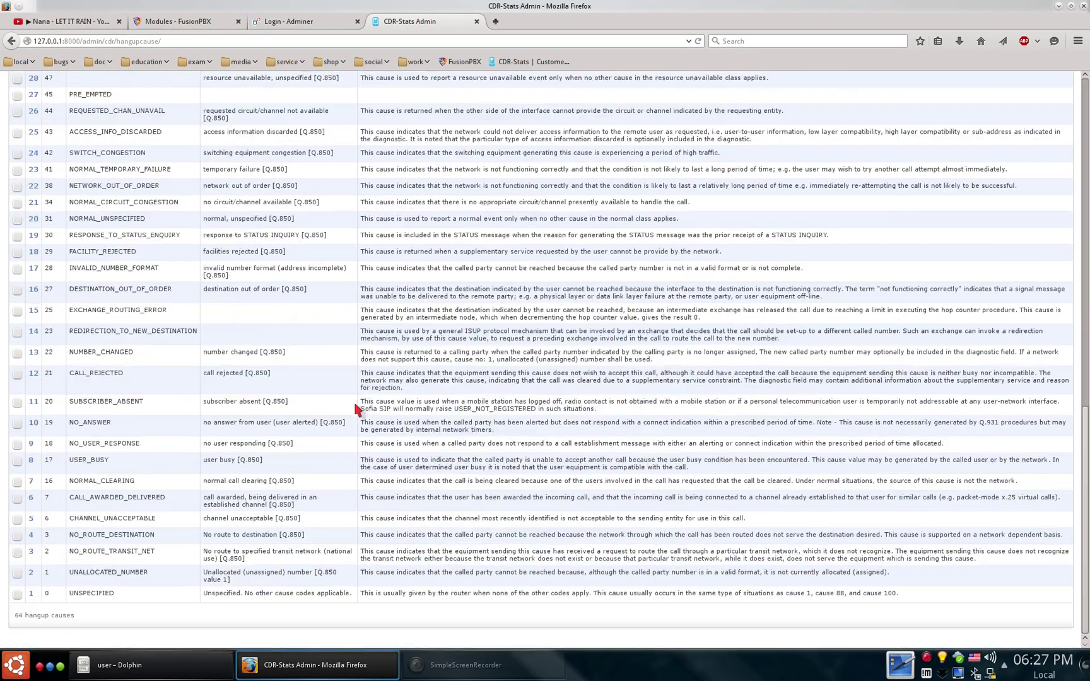
{"action": "scroll", "coordinate": [358, 410], "scroll_direction": "up", "scroll_amount": 20}
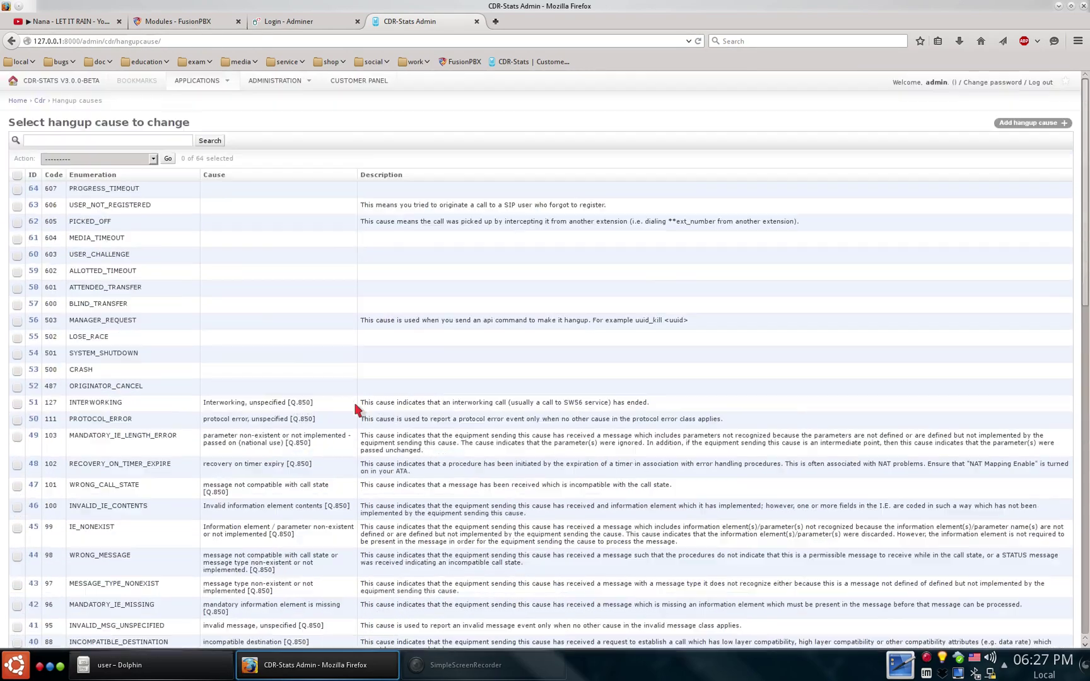
{"action": "left_click", "coordinate": [361, 81]}
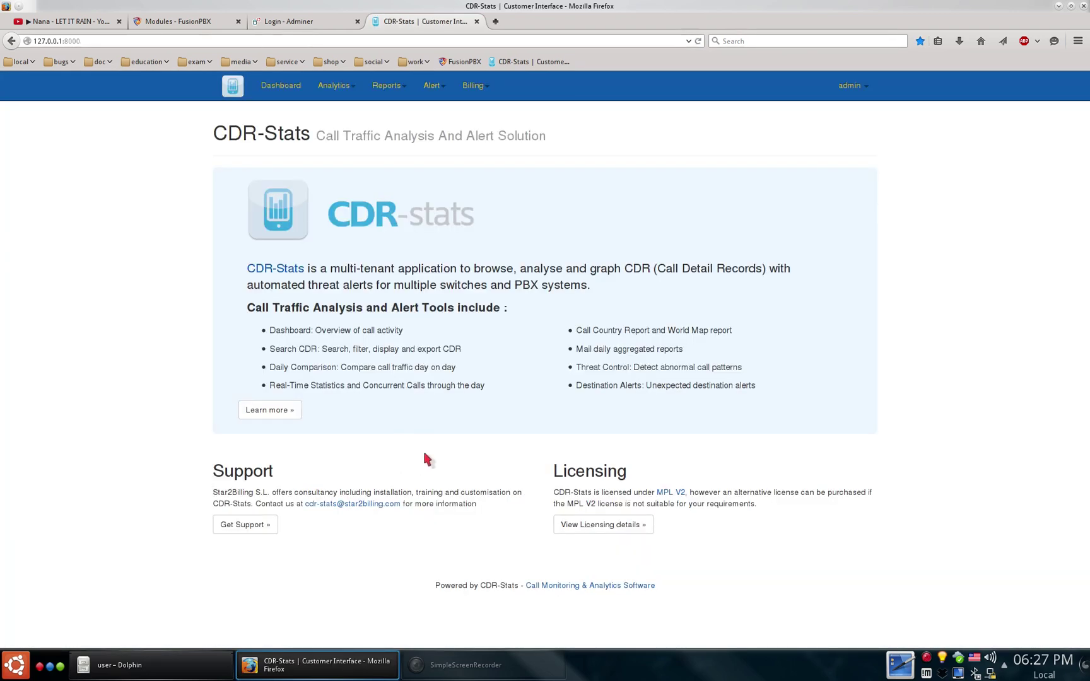
{"action": "key", "text": "ctrl+F2"}
- Attach the SunplusIT Laptop Integrated Webcam to the VM and launch 3CXPhone
{"action": "left_click", "coordinate": [290, 670]}
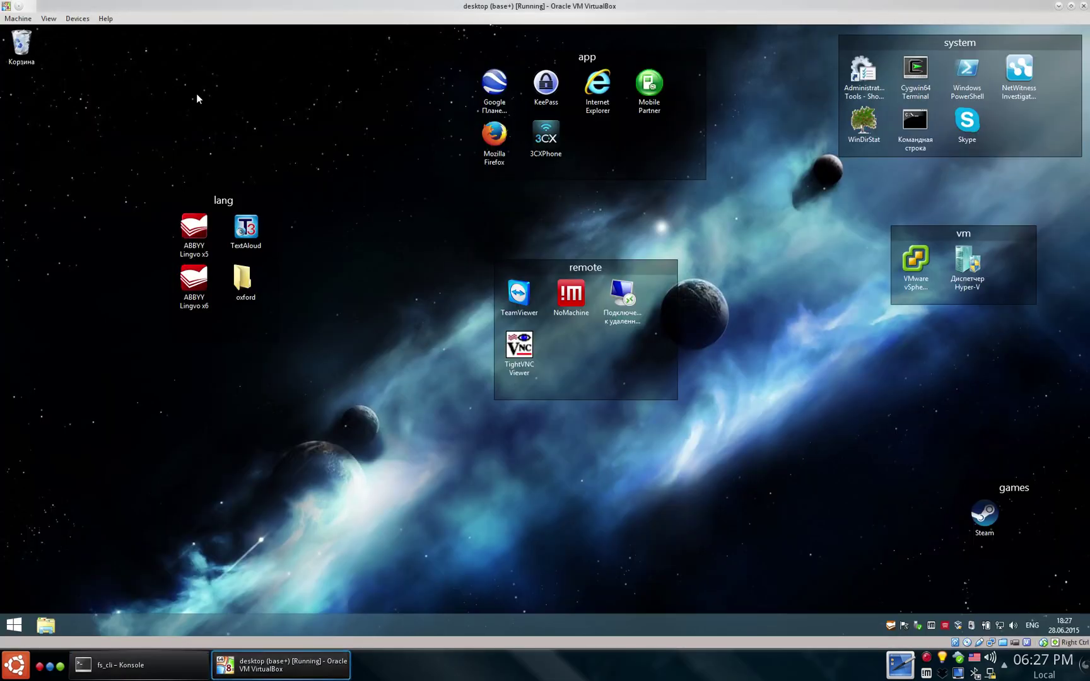
{"action": "left_click", "coordinate": [73, 19]}
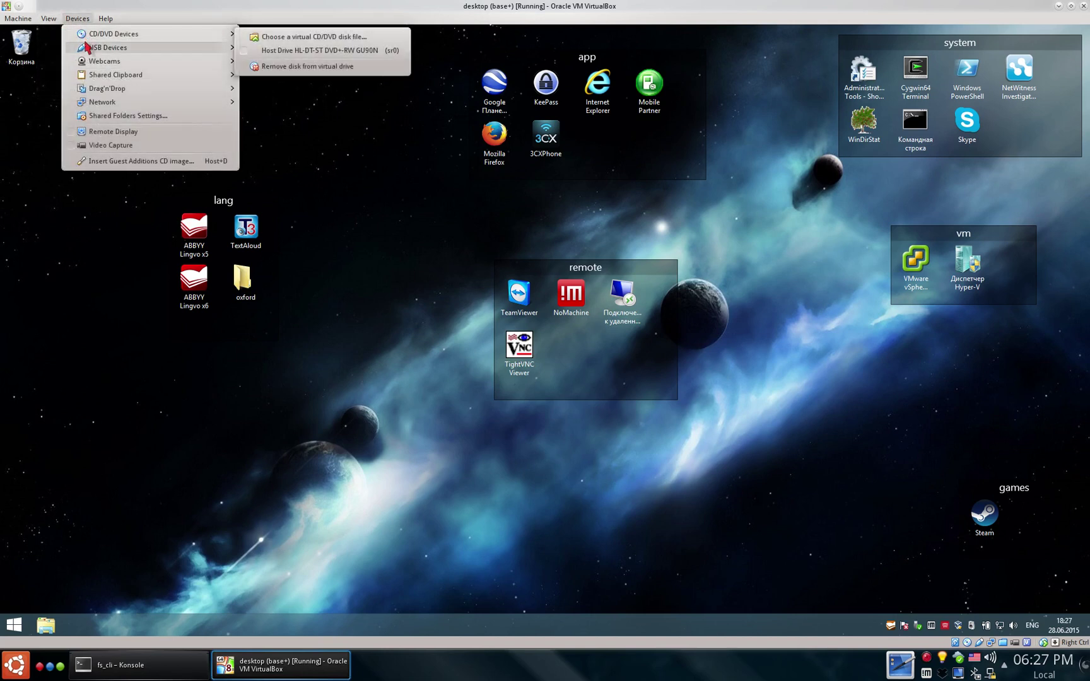
{"action": "mouse_move", "coordinate": [163, 47]}
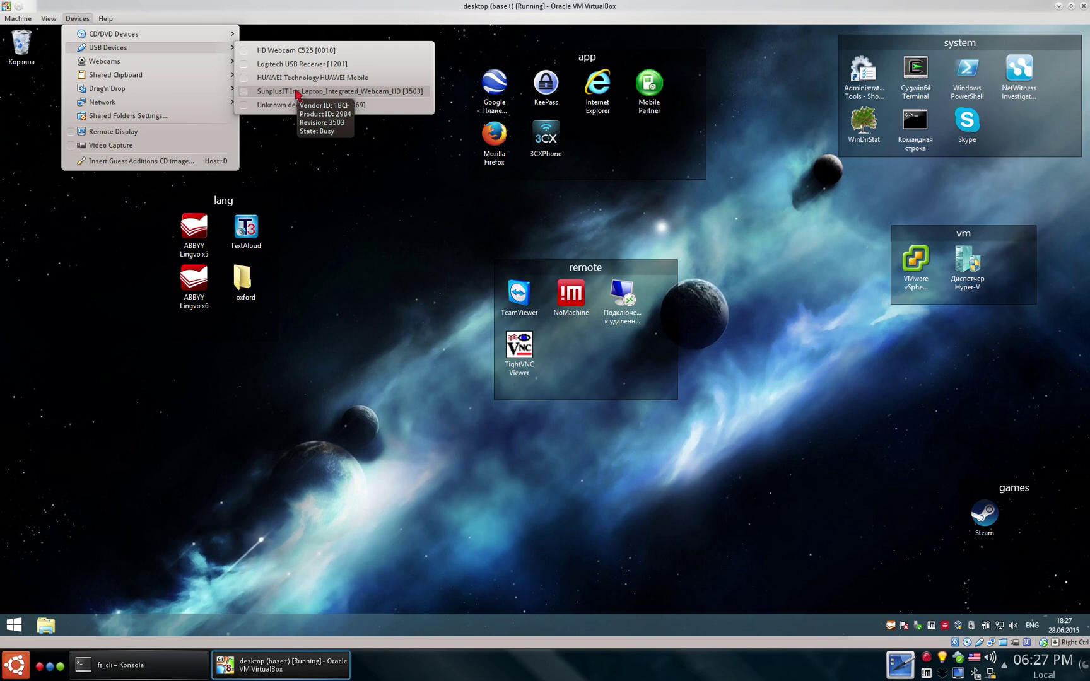
{"action": "left_click", "coordinate": [296, 92]}
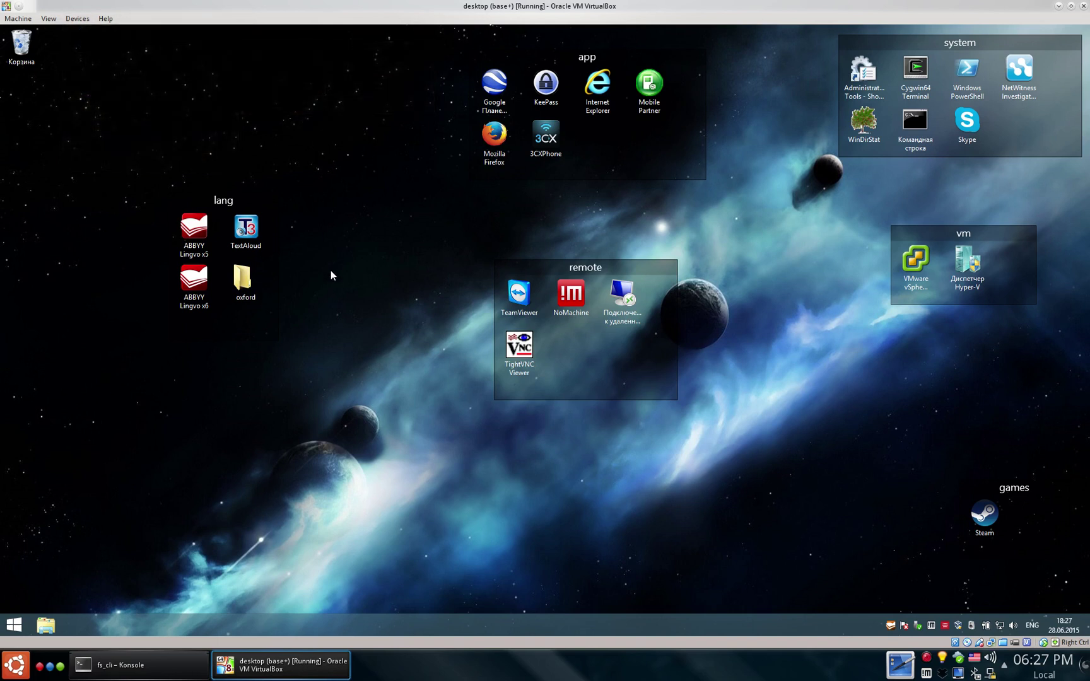
{"action": "left_click", "coordinate": [550, 142]}
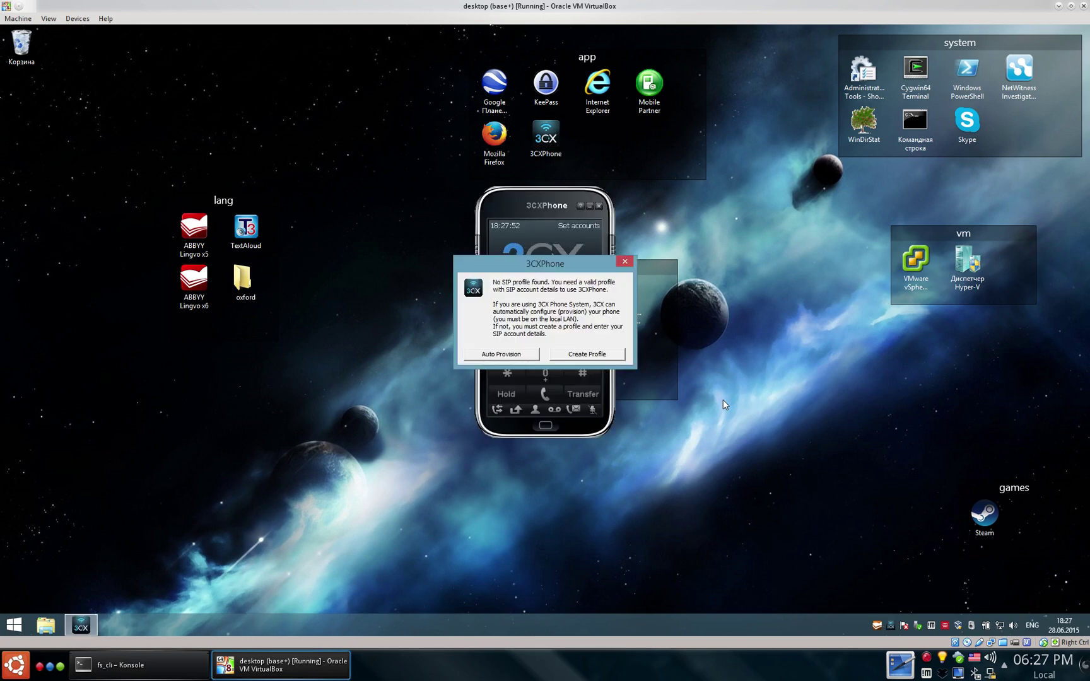
- Add and save a 3CXPhone SIP account for extension 100 on PBX 172.17.42.1
{"action": "left_click", "coordinate": [616, 354]}
{"action": "left_click", "coordinate": [662, 252]}
{"action": "type", "text": "100"}
{"action": "key", "text": "Tab"}
{"action": "type", "text": "1"}
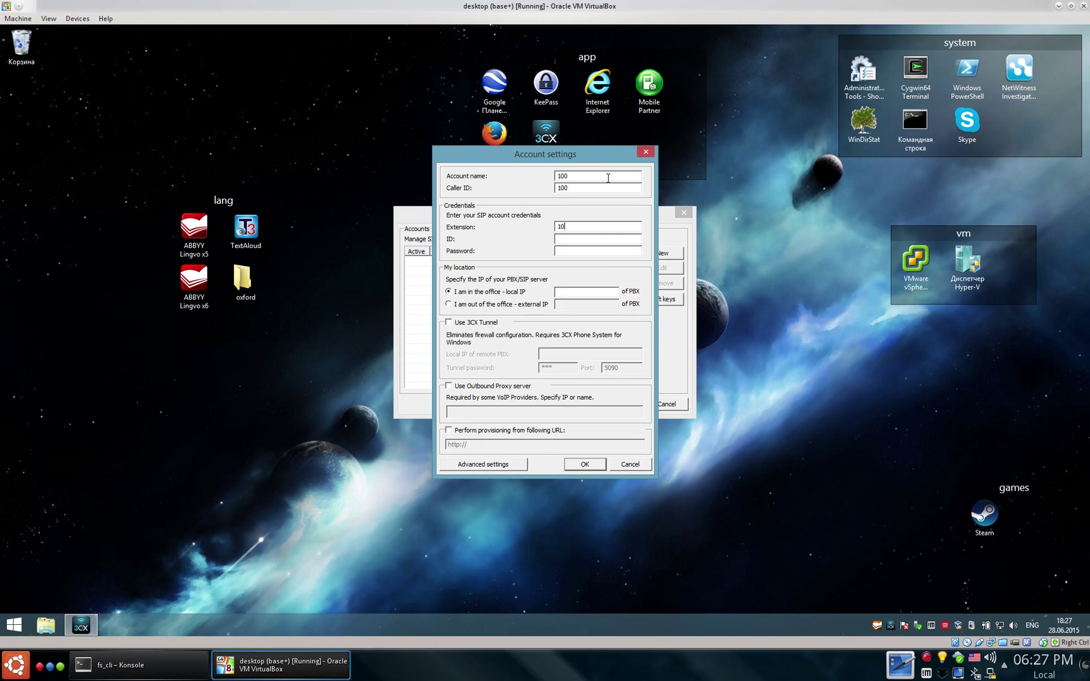
{"action": "type", "text": "0"}
{"action": "key", "text": "Tab"}
{"action": "key", "text": "Tab"}
{"action": "left_click", "coordinate": [589, 468]}
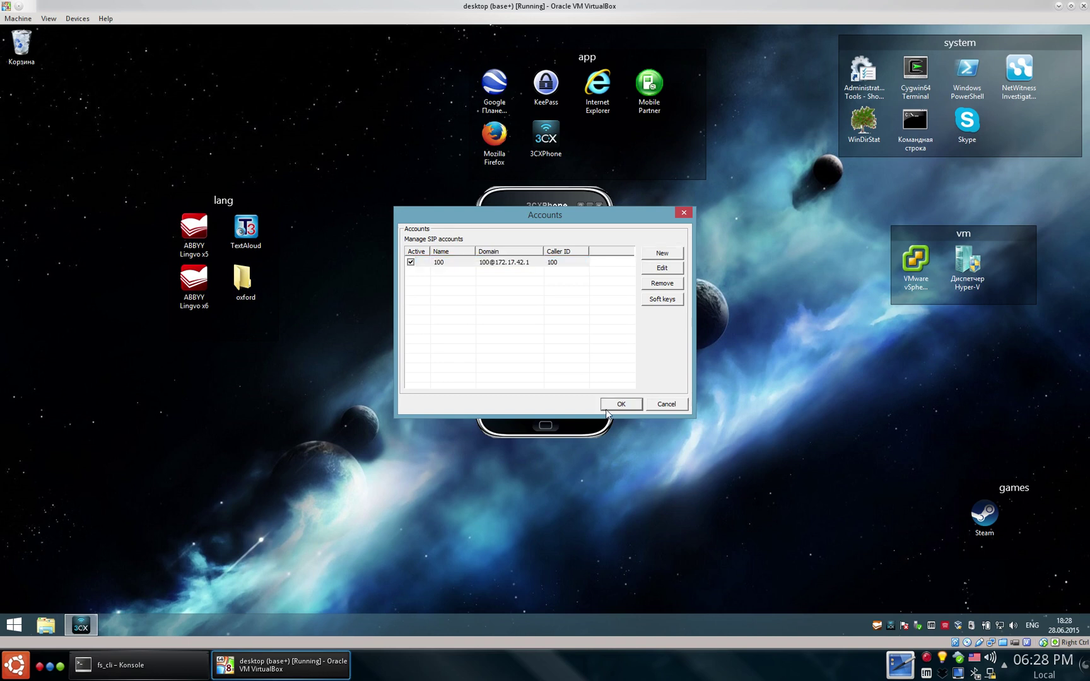
{"action": "key", "text": "Return"}
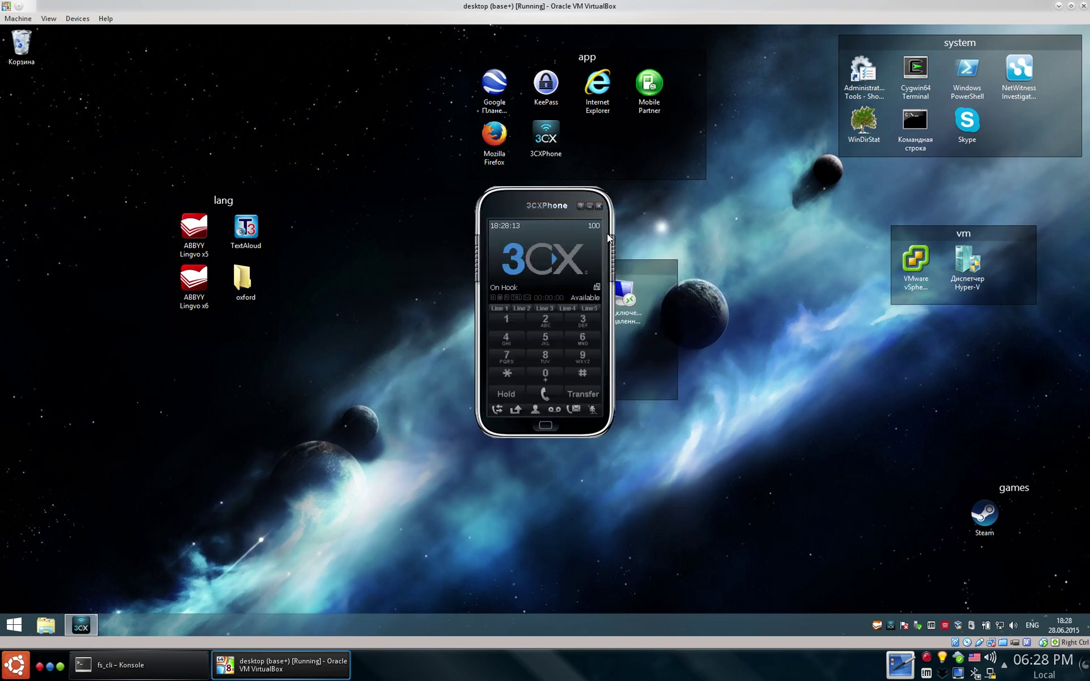
- Choose Integrated Webcam as the video source in 3CXPhone's video preferences
{"action": "left_click", "coordinate": [613, 268]}
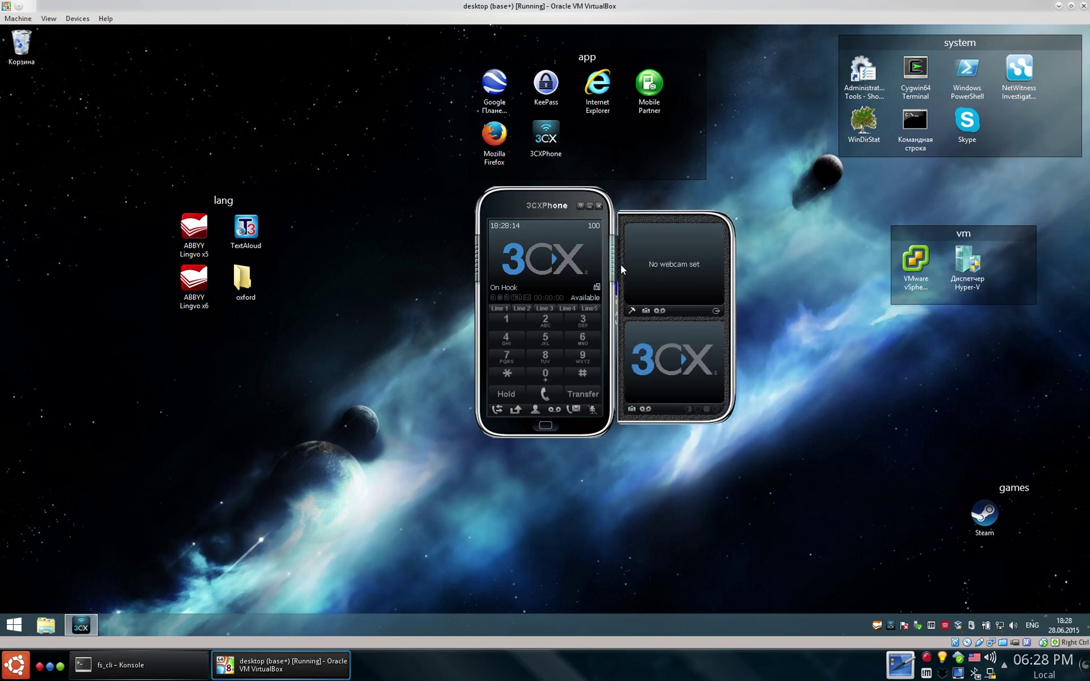
{"action": "left_click", "coordinate": [631, 311]}
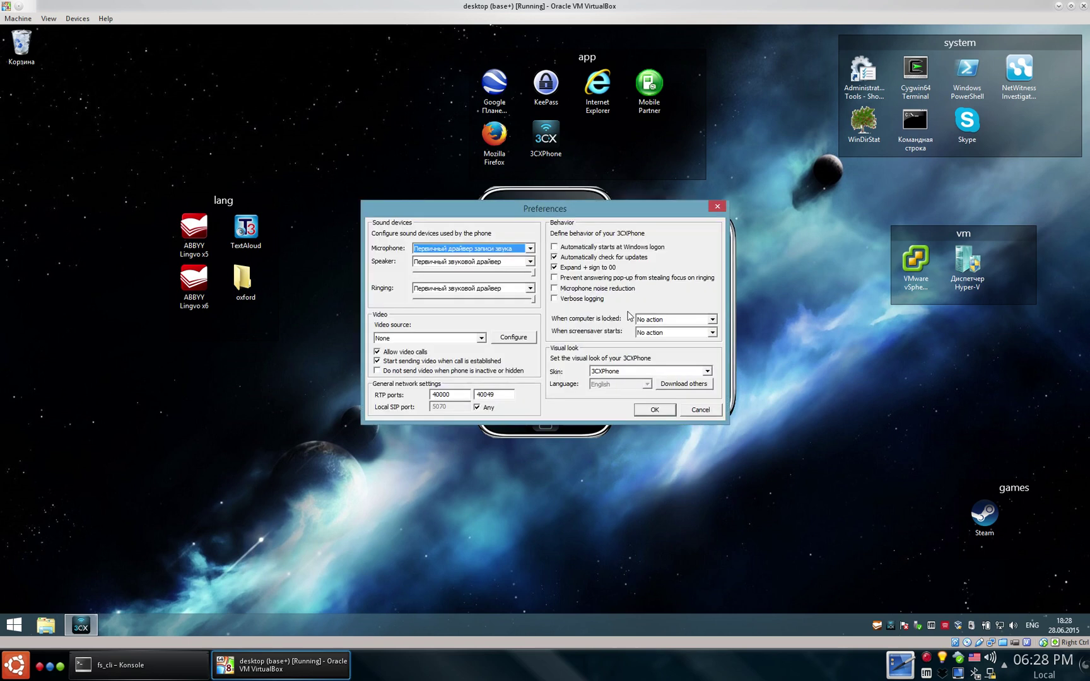
{"action": "left_click", "coordinate": [481, 339]}
{"action": "left_click", "coordinate": [472, 356]}
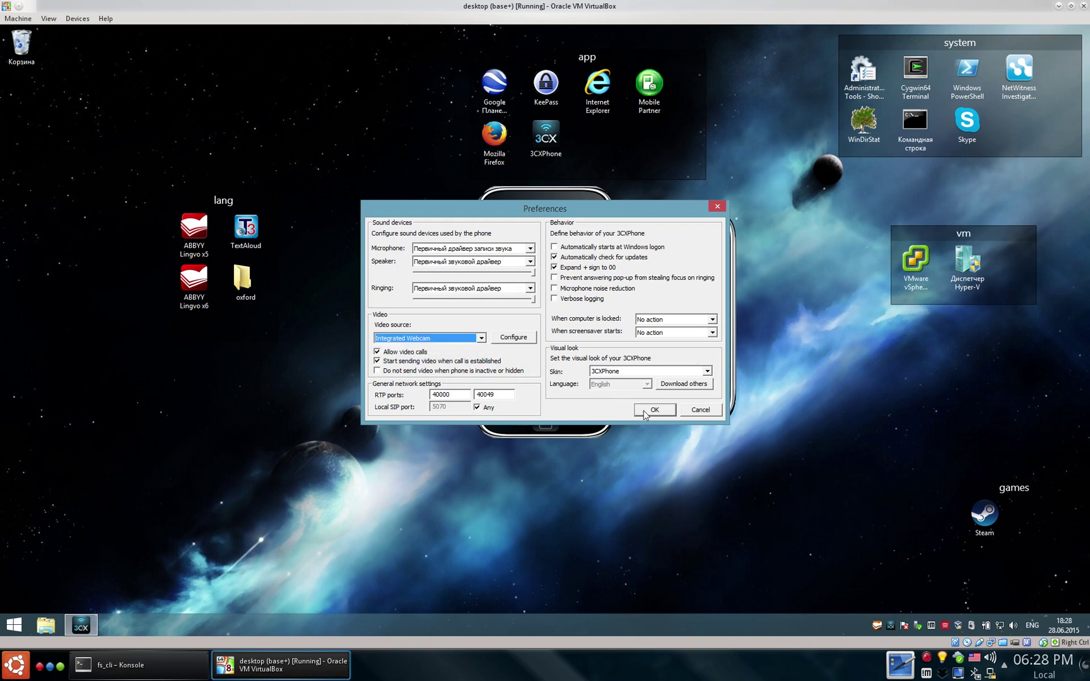
{"action": "left_click", "coordinate": [644, 413]}
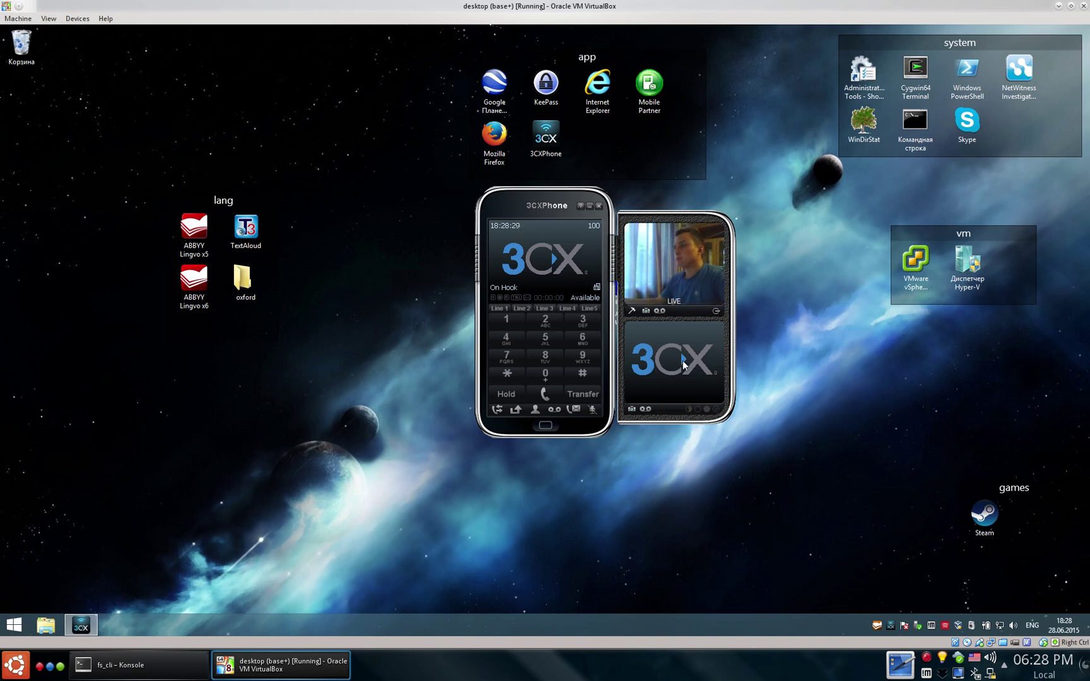
- Dial the 'webcam' extension, then bring up the FusionPBX Modules tab in Firefox
{"action": "type", "text": "we"}
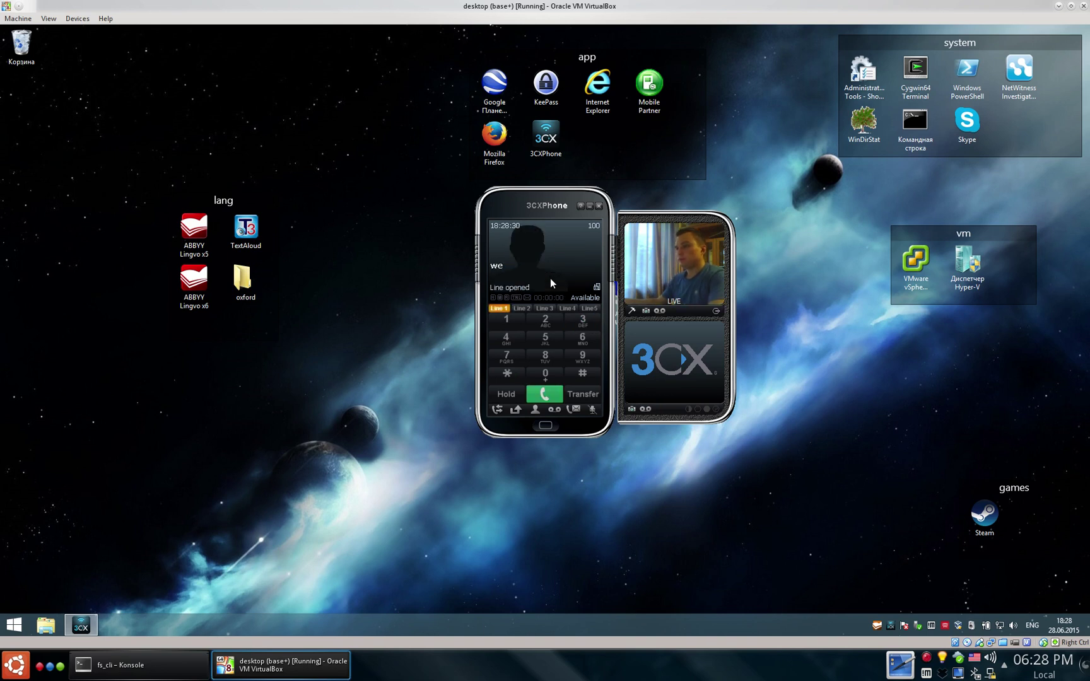
{"action": "type", "text": "bcam"}
{"action": "key", "text": "Return"}
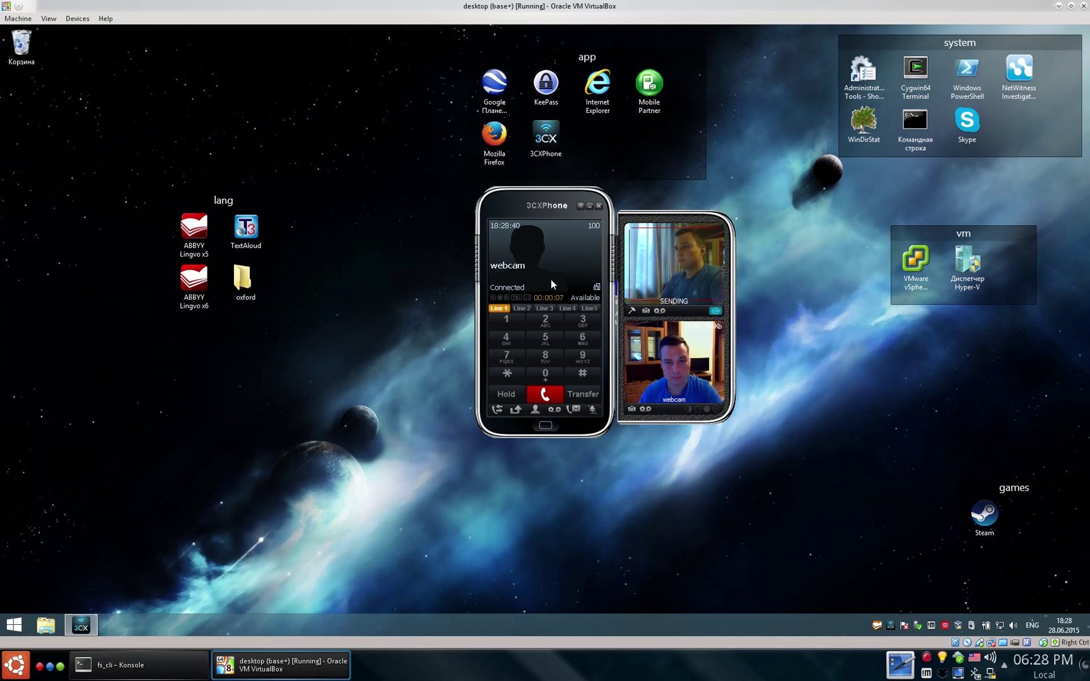
{"action": "key", "text": "ctrl+alt+Right"}
{"action": "key", "text": "ctrl+alt+Right"}
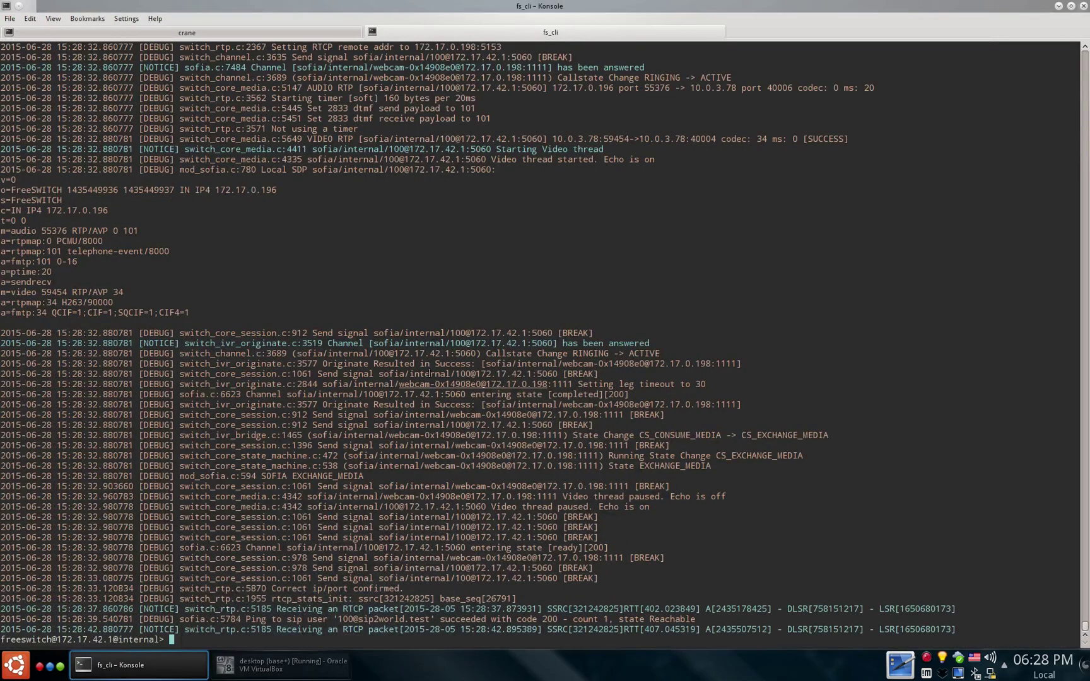
{"action": "left_click", "coordinate": [186, 23]}
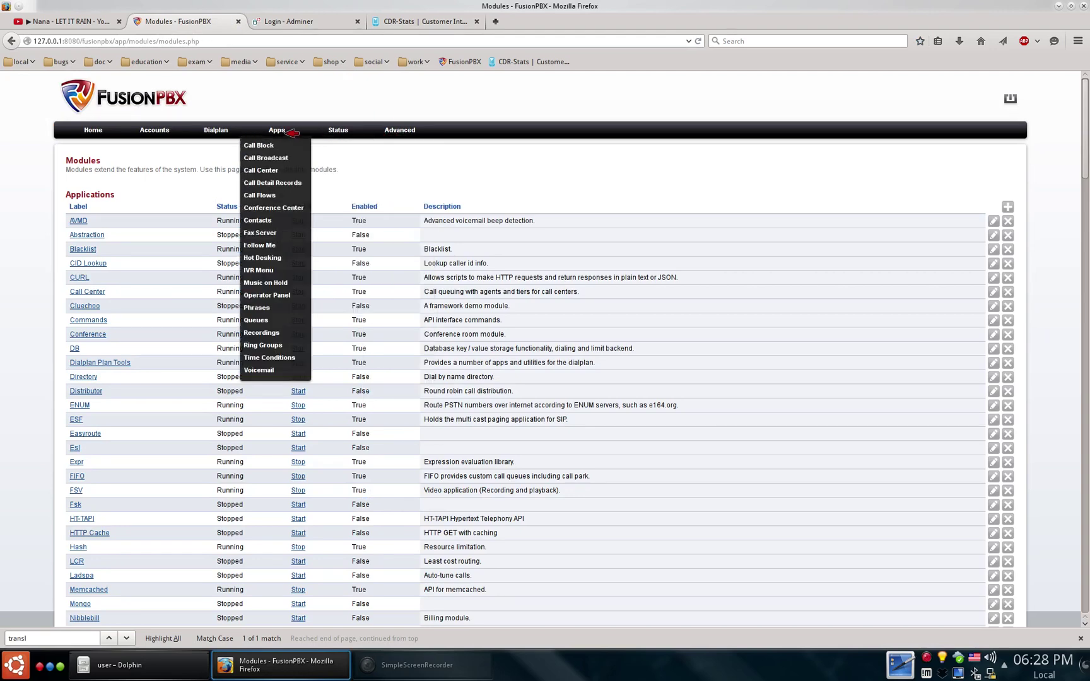
- Hang up the 100-to-webcam call from FusionPBX's Active Calls list
{"action": "mouse_move", "coordinate": [348, 130]}
{"action": "left_click", "coordinate": [347, 155]}
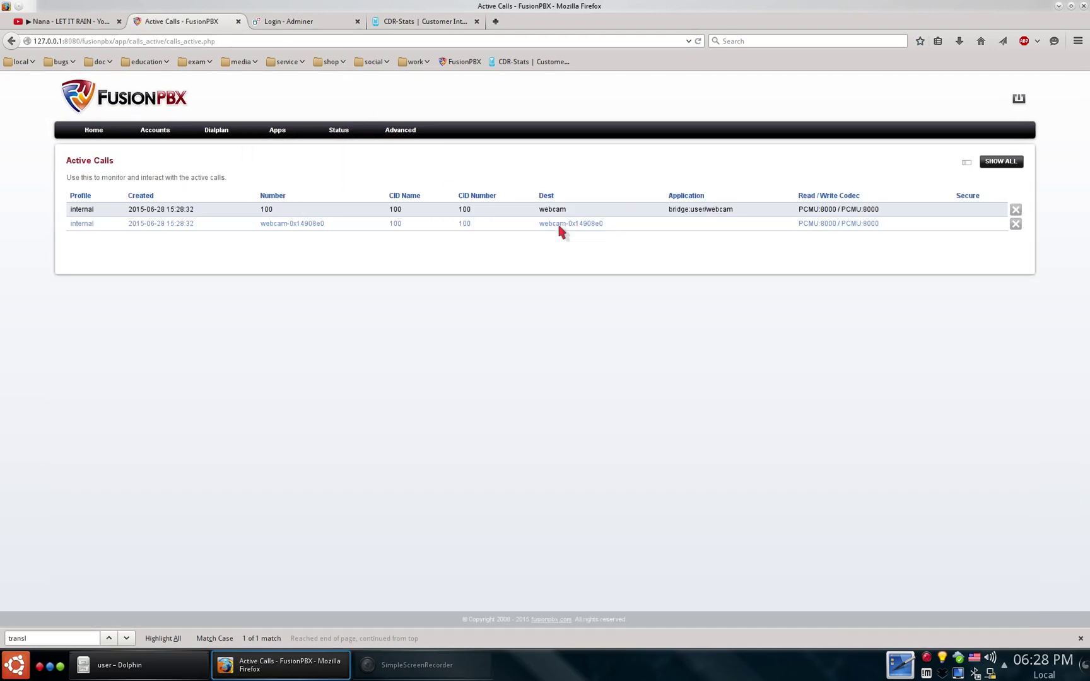
{"action": "left_click", "coordinate": [1018, 209]}
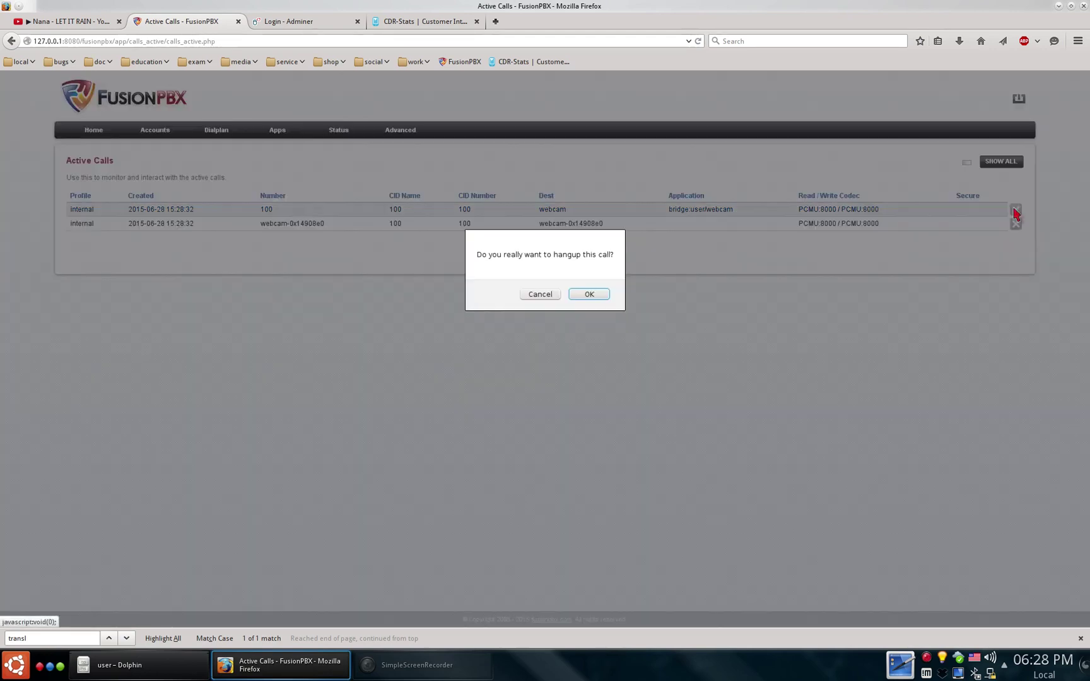
{"action": "left_click", "coordinate": [589, 294]}
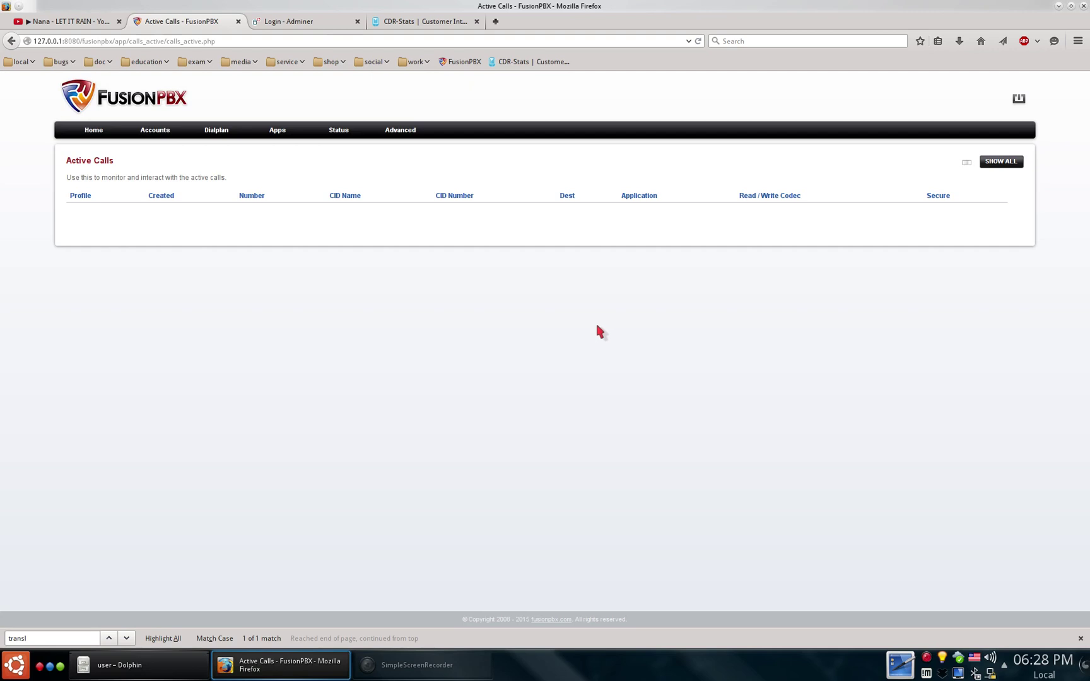
- Clear the fs_cli log, watch the GSM call arrive, and end the leftover 3CXPhone call
{"action": "key", "text": "ctrl+F2"}
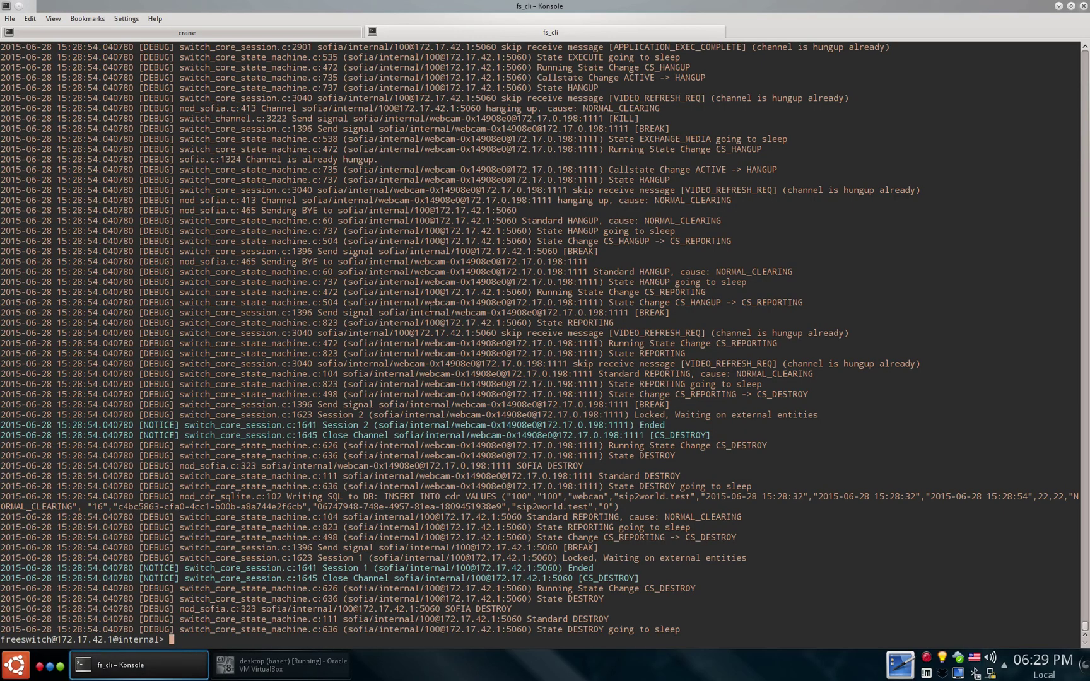
{"action": "key", "text": "ctrl+l"}
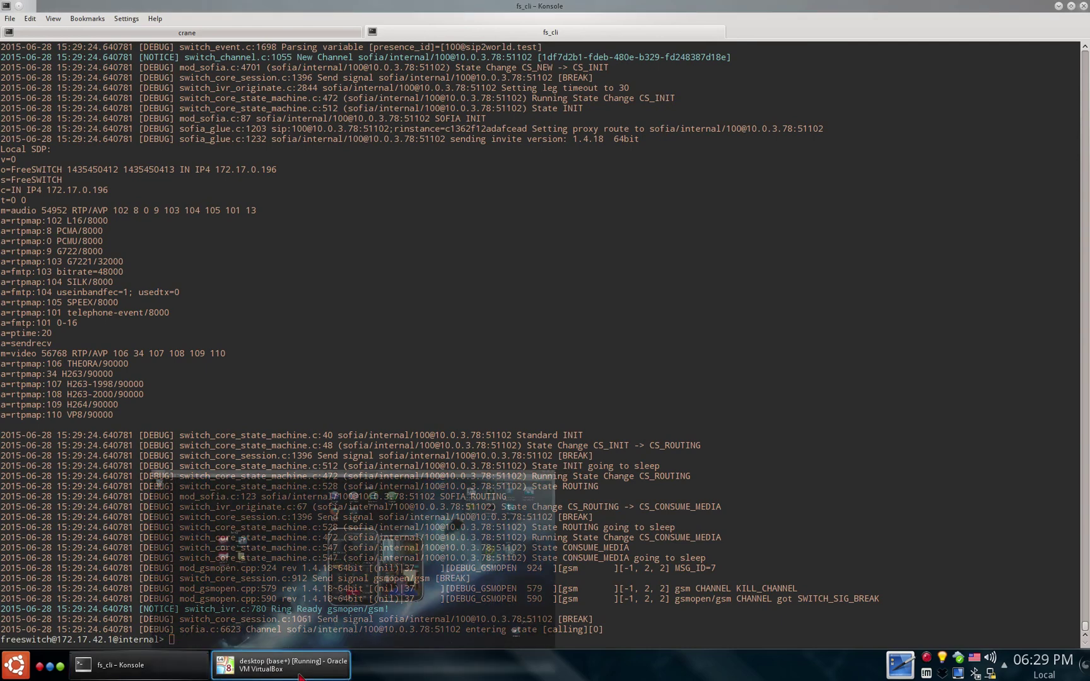
{"action": "left_click", "coordinate": [281, 665]}
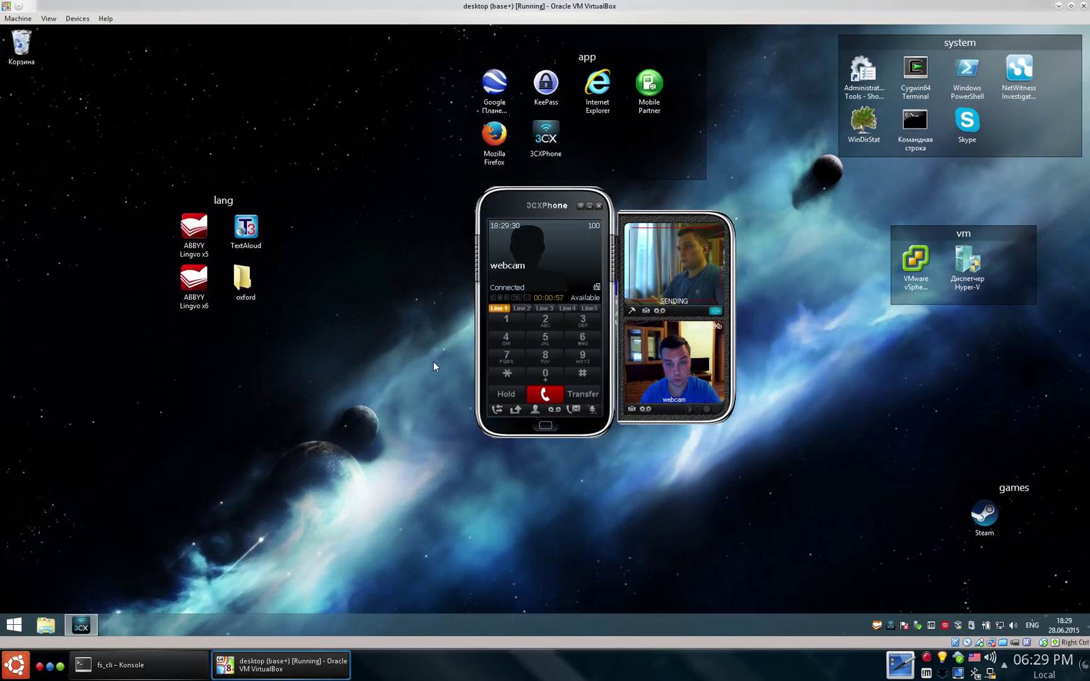
{"action": "left_click", "coordinate": [543, 396]}
{"action": "left_click", "coordinate": [126, 666]}
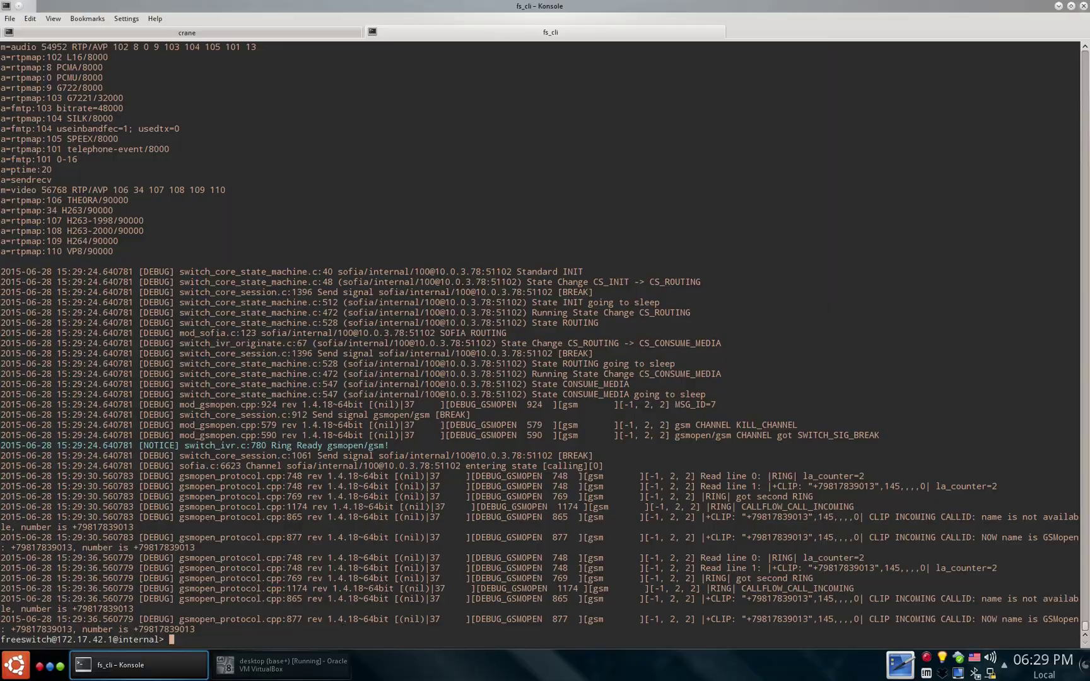
{"action": "key", "text": "ctrl+F2"}
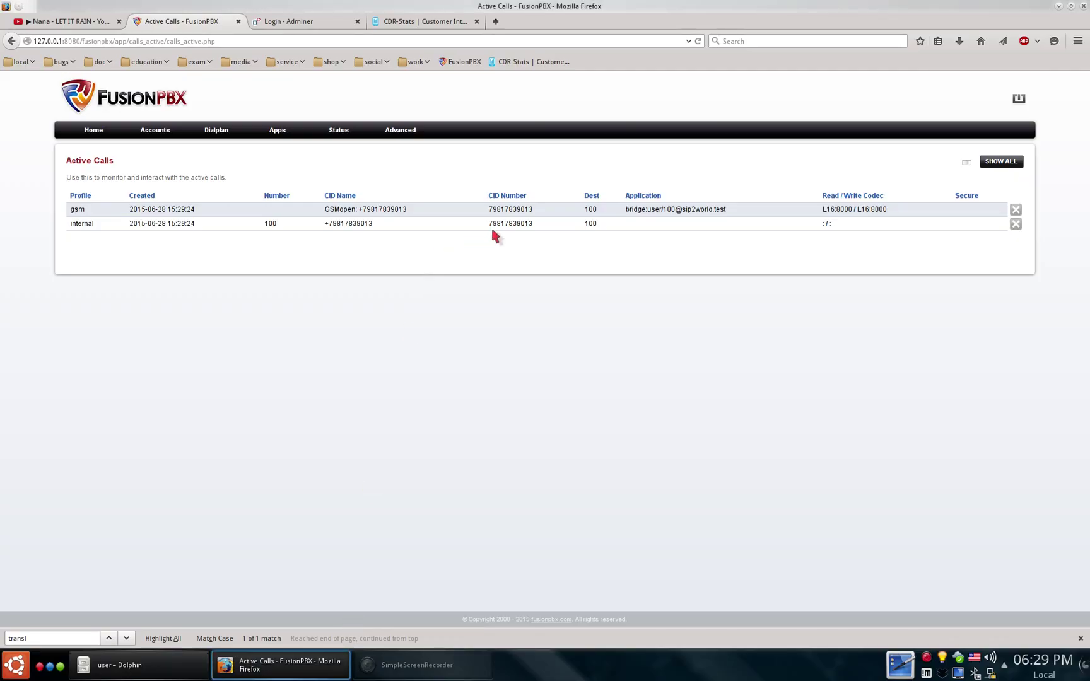
- Hang up the GSM call in Active Calls, then check fs_cli and return to Firefox
{"action": "left_click", "coordinate": [1016, 210]}
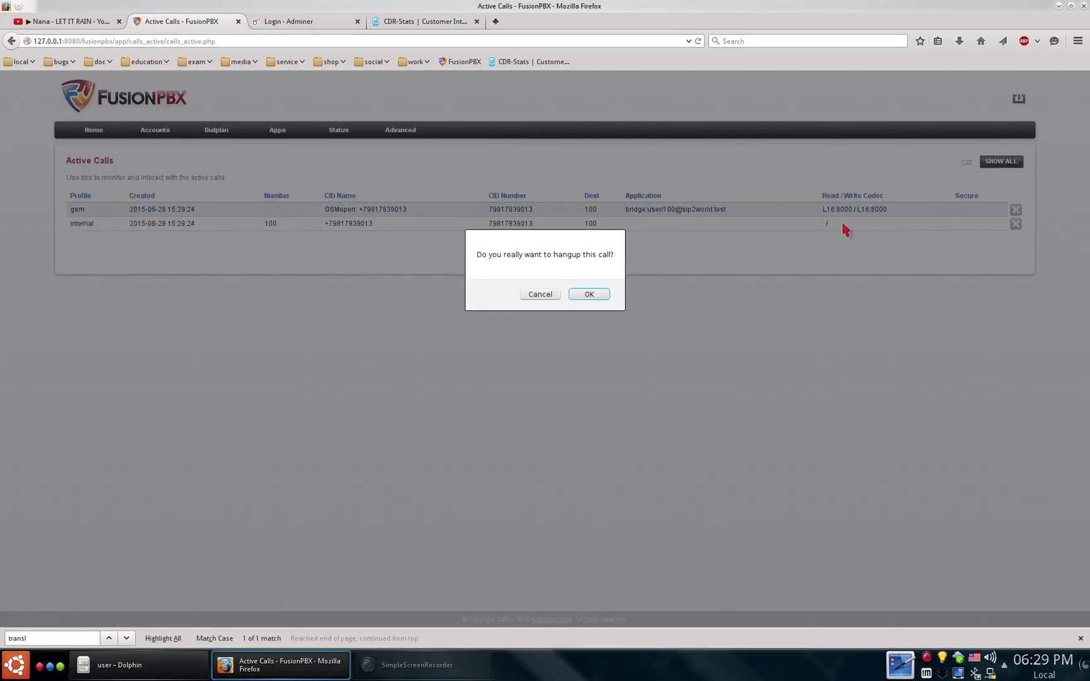
{"action": "left_click", "coordinate": [600, 298]}
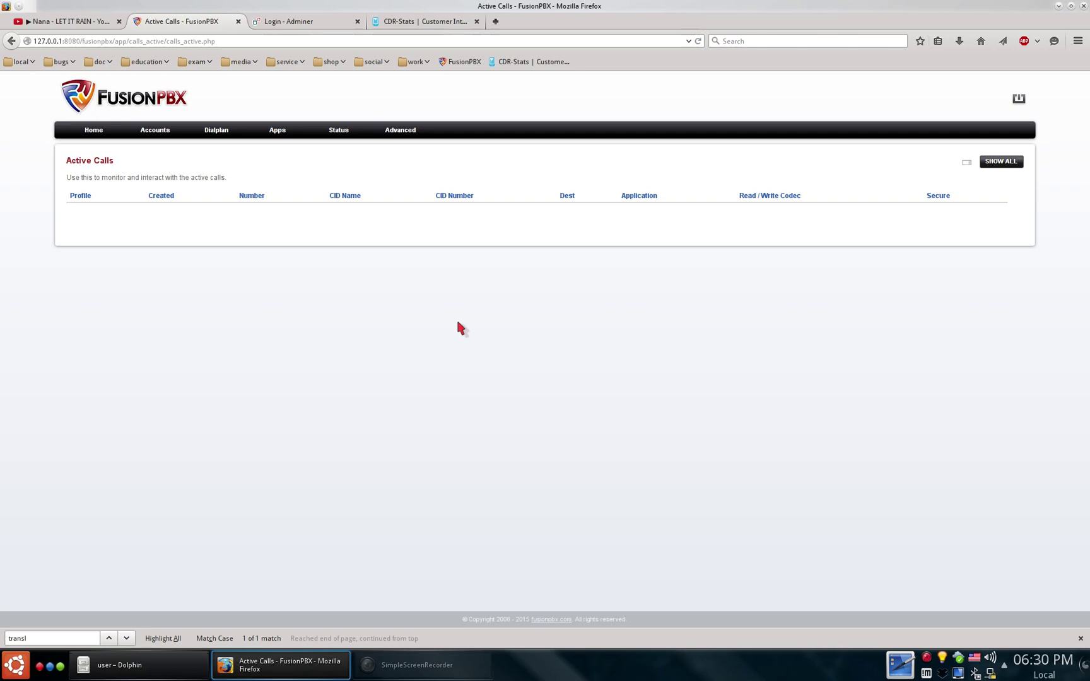
{"action": "key", "text": "ctrl+F2"}
{"action": "key", "text": "ctrl+F1"}
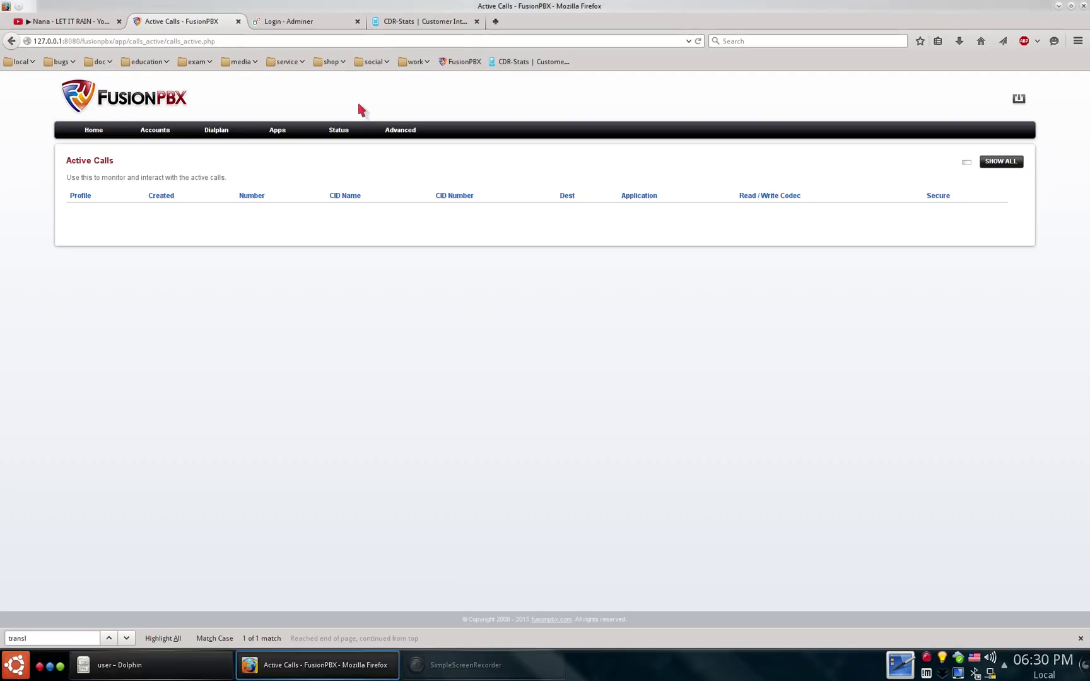
- Open Analytics > Search to see the GSM and webcam CDR records, then return to Dashboard
{"action": "left_click", "coordinate": [379, 21]}
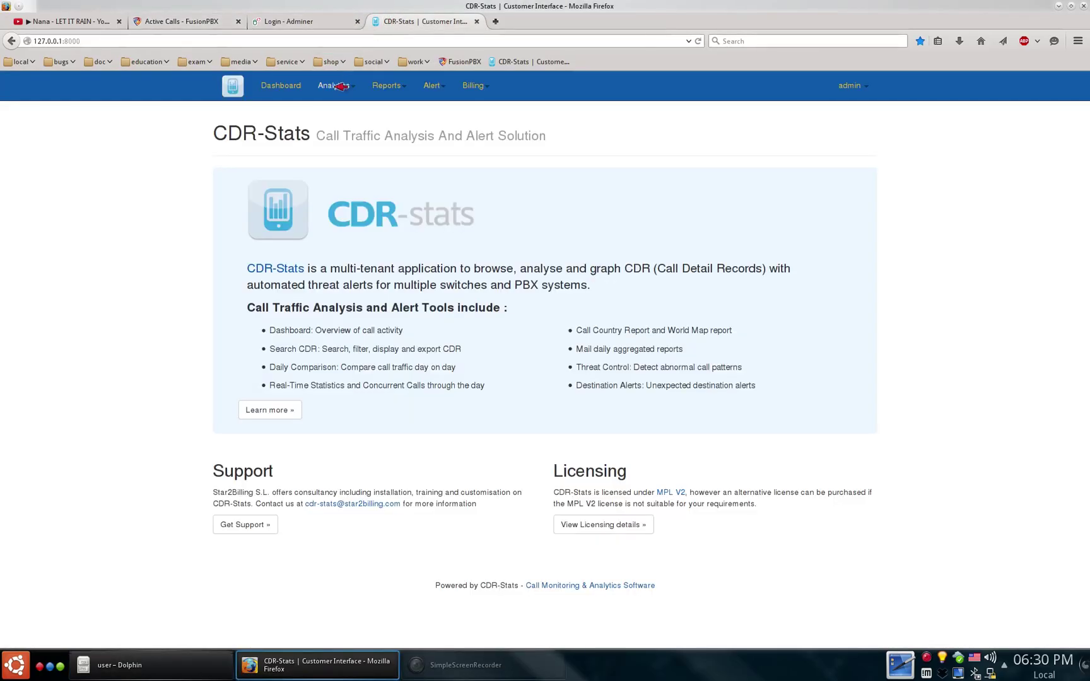
{"action": "left_click", "coordinate": [334, 85]}
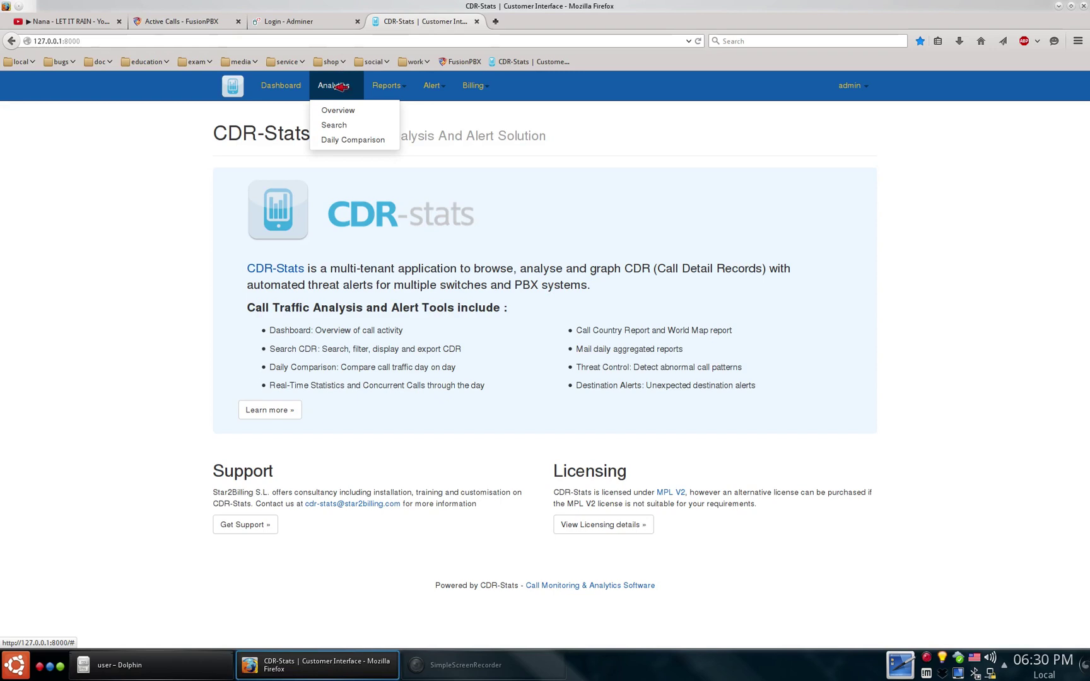
{"action": "left_click", "coordinate": [334, 125]}
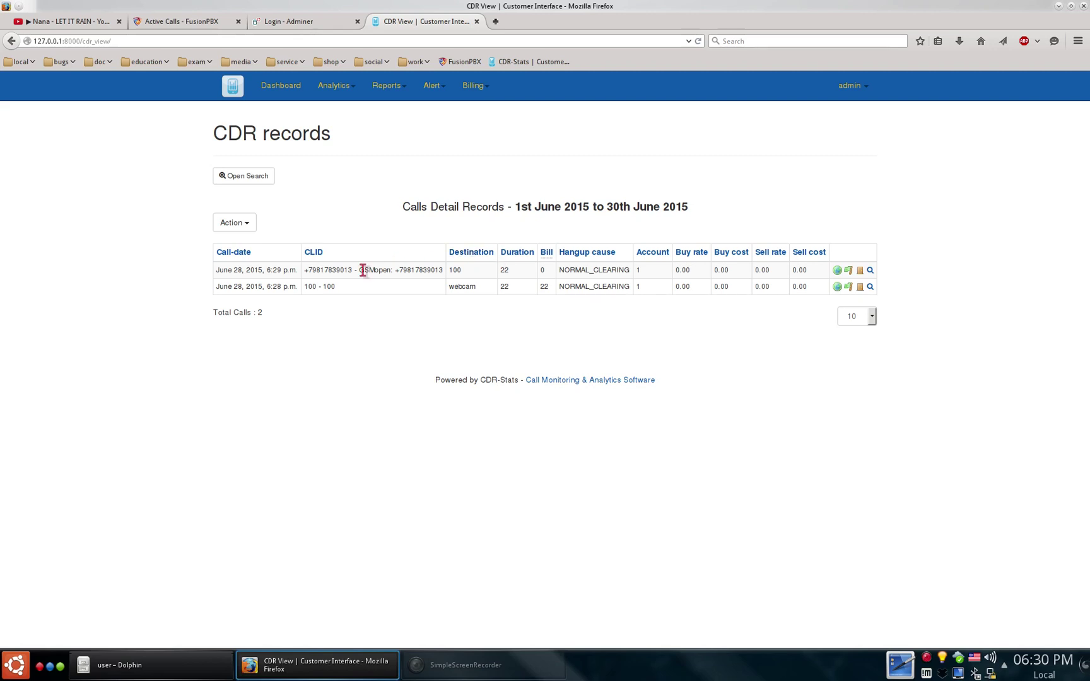
{"action": "left_click", "coordinate": [281, 85]}
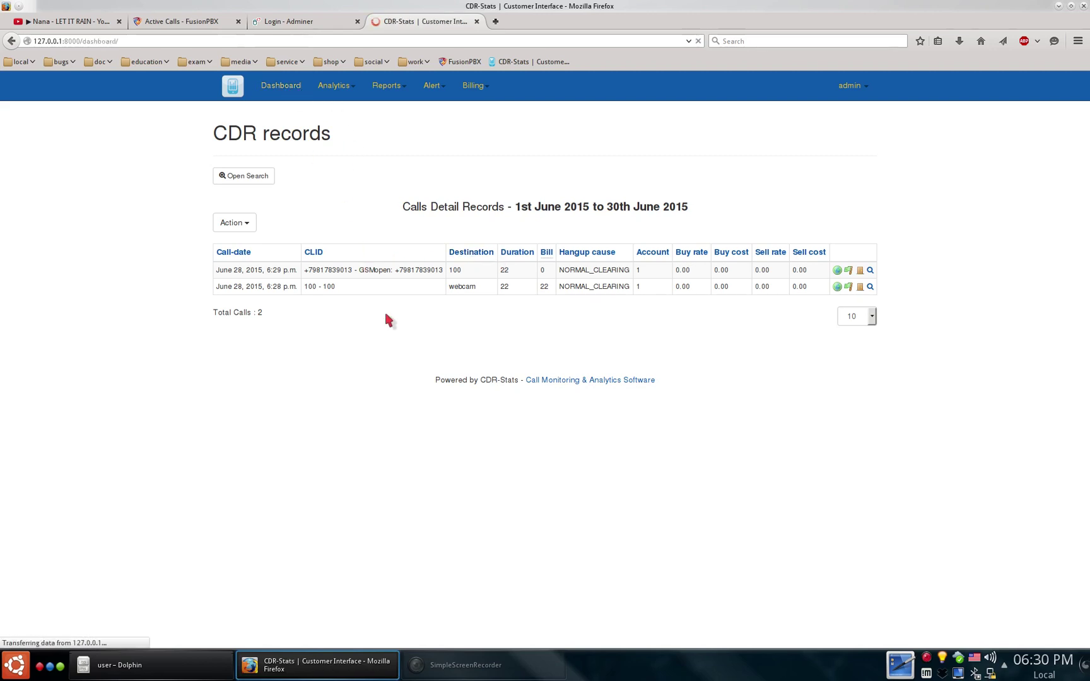